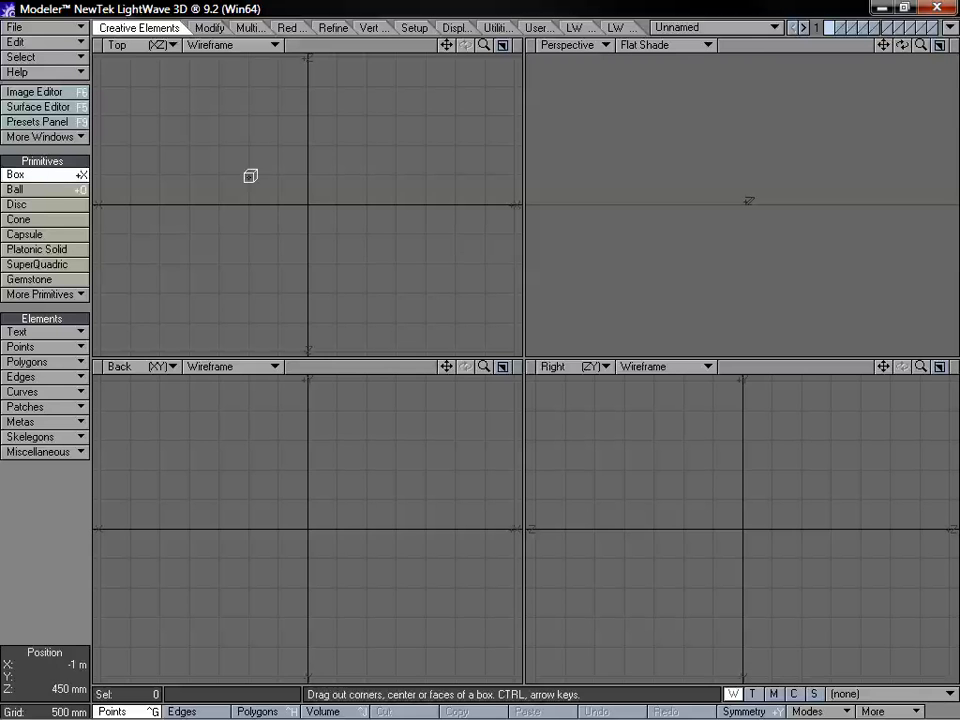
# - Create a box resting on the ground plane on the negative X side of the origin
pyautogui.moveTo(171, 140); pyautogui.dragTo(310, 289)
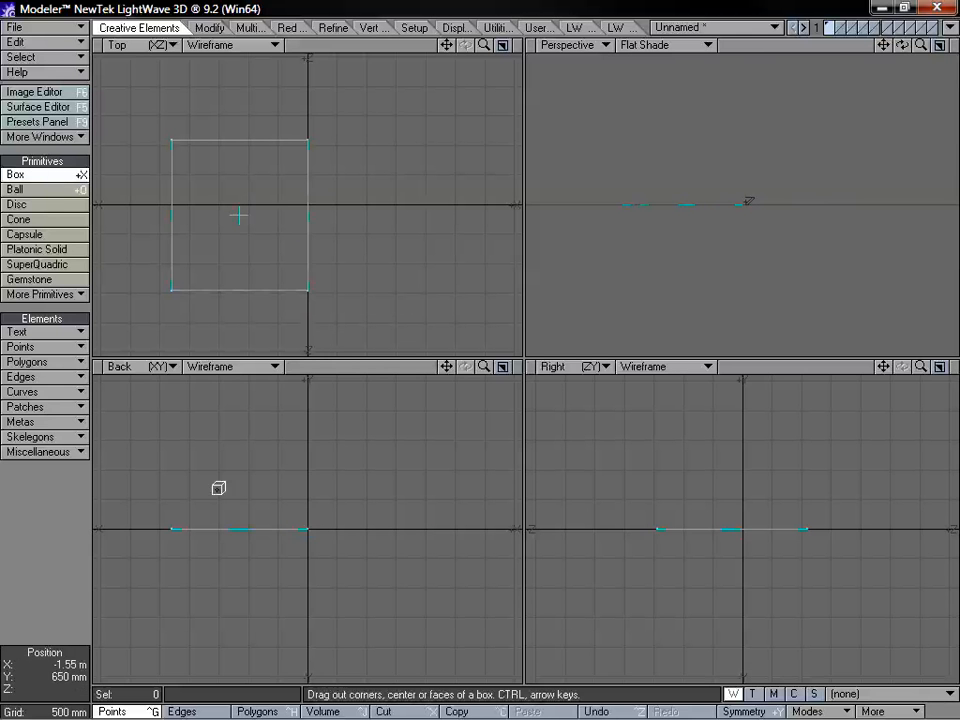
pyautogui.moveTo(216, 491); pyautogui.dragTo(240, 382)
pyautogui.moveTo(246, 463); pyautogui.dragTo(207, 463)
pyautogui.press('space')
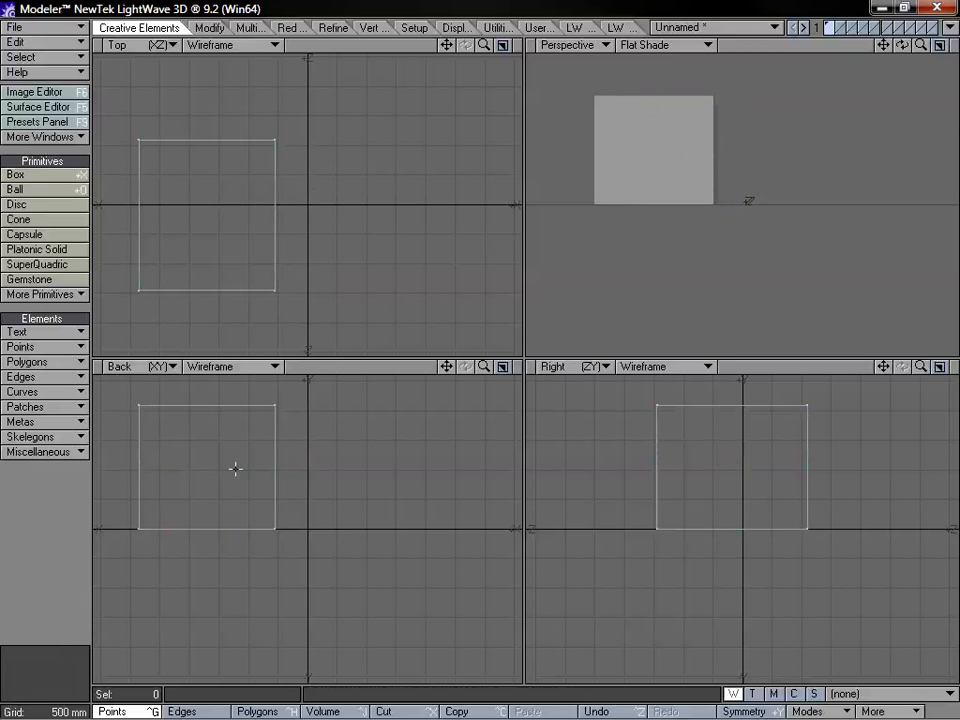
# - Create a second, slightly taller and deeper box on the ground plane on the positive X side of the origin
pyautogui.click(45, 175)
pyautogui.moveTo(345, 113); pyautogui.dragTo(486, 293)
pyautogui.moveTo(402, 378); pyautogui.dragTo(451, 391)
pyautogui.press('space')
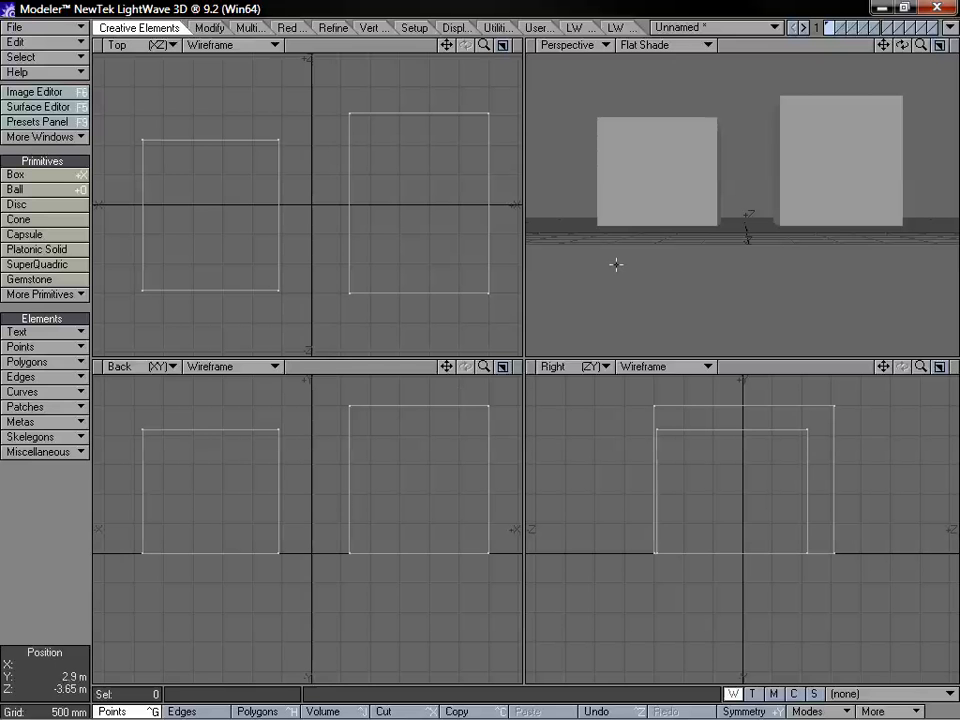
# - Examine the LWCAD snap modify tools and the settings offered for snapping
pyautogui.click(604, 29)
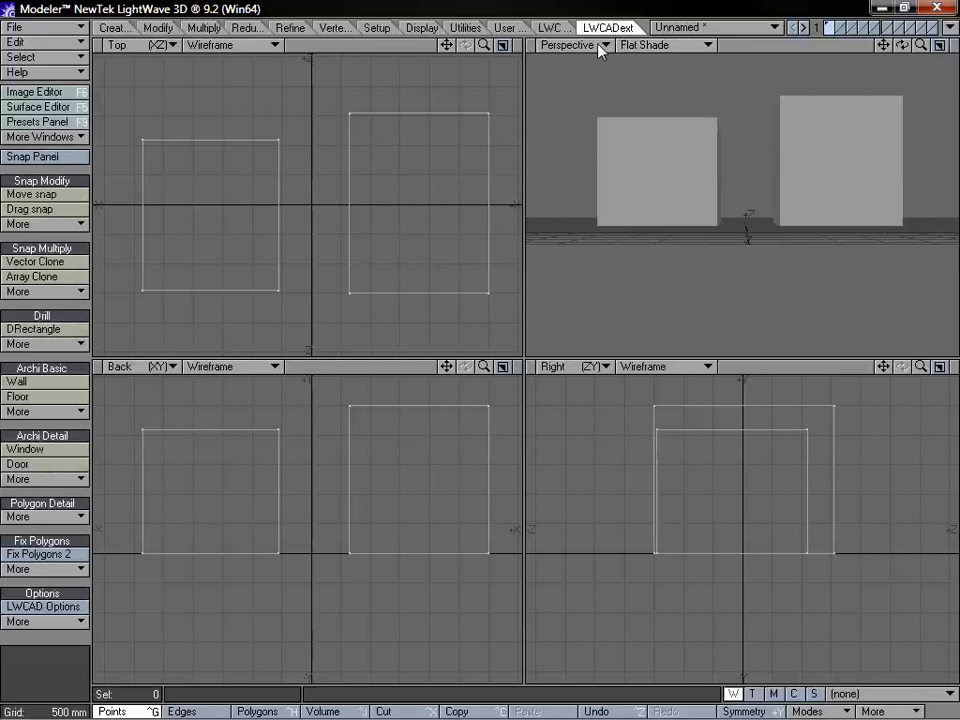
pyautogui.keyDown('alt'); pyautogui.moveTo(658, 148); pyautogui.dragTo(677, 184); pyautogui.keyUp('alt')
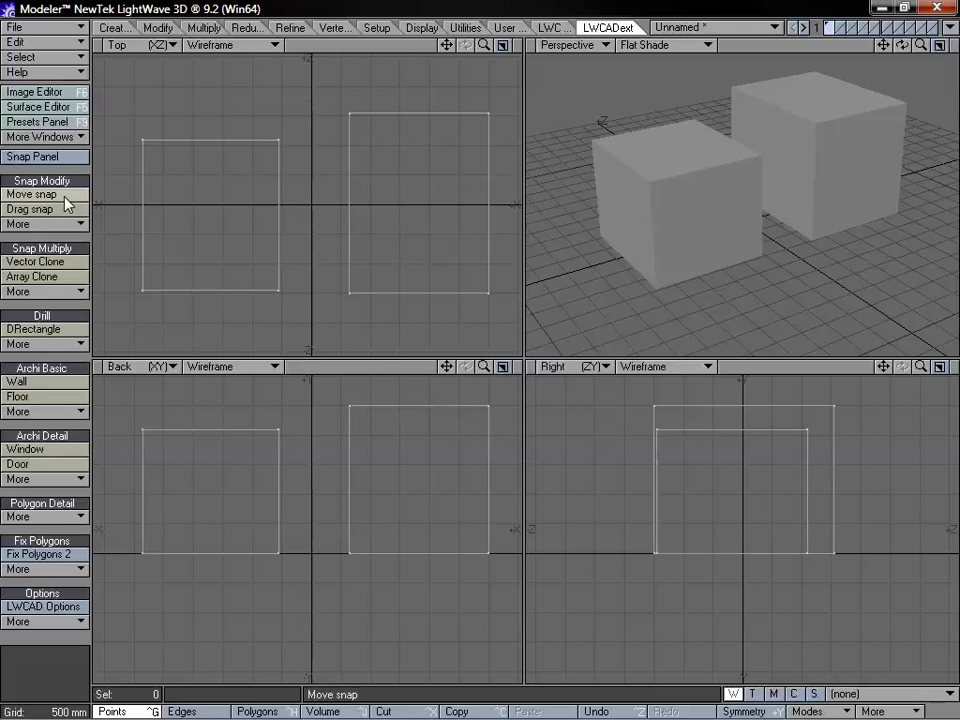
pyautogui.click(70, 224)
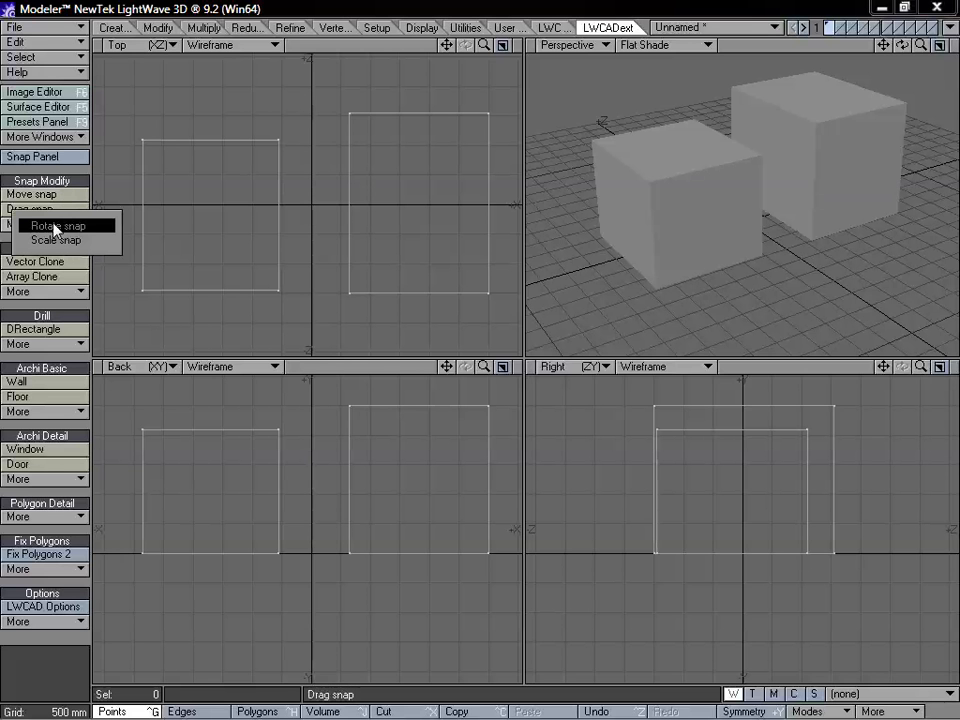
pyautogui.click(70, 175)
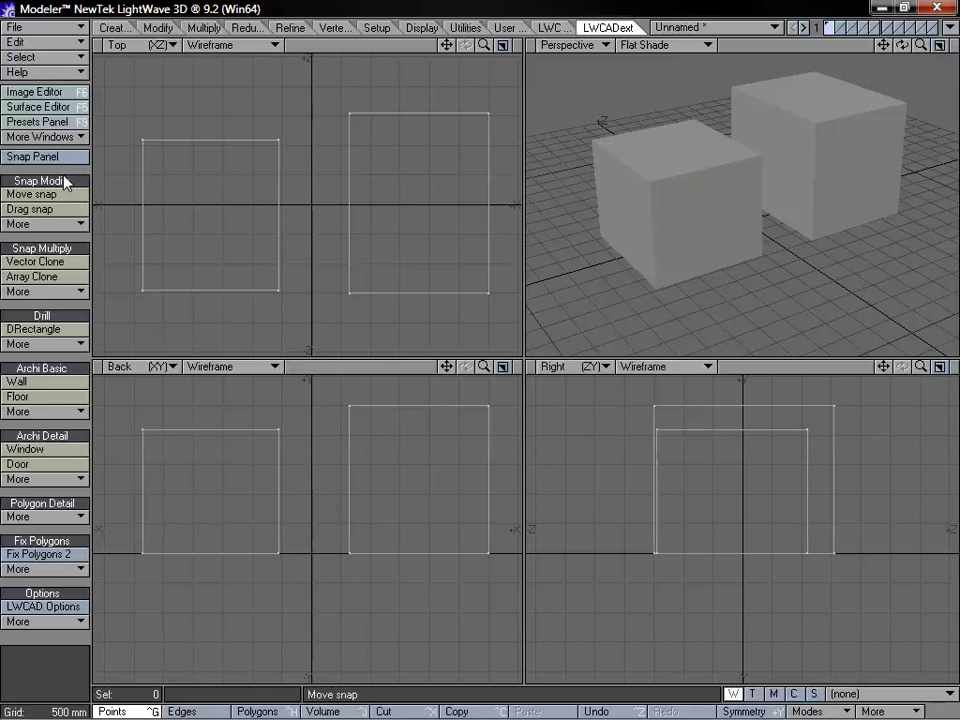
pyautogui.click(55, 157)
pyautogui.moveTo(98, 41); pyautogui.dragTo(514, 95)
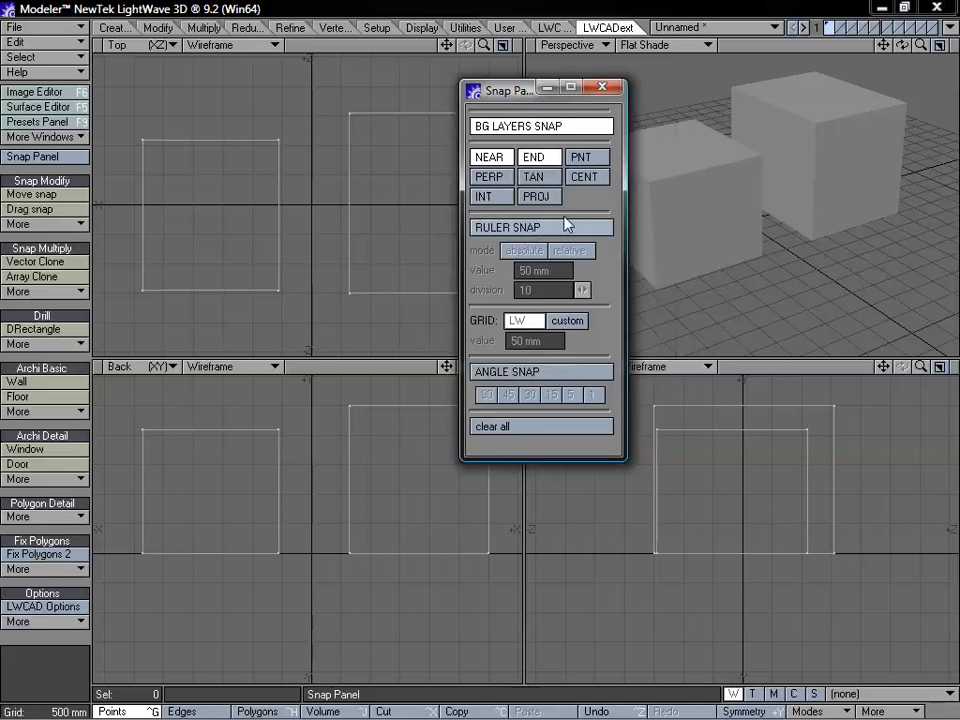
pyautogui.click(602, 87)
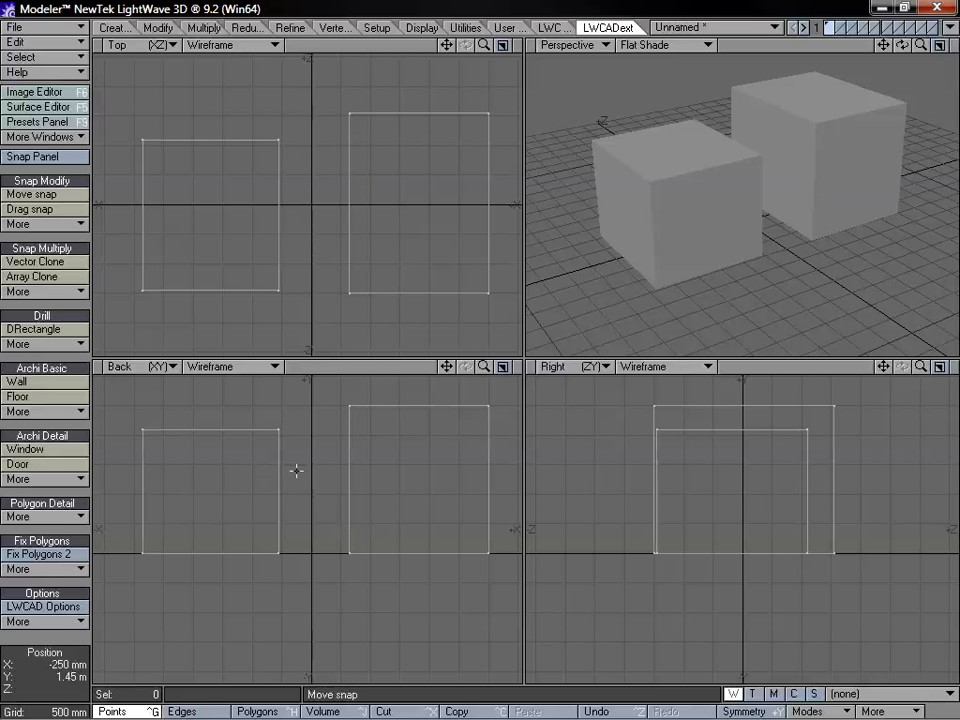
# - Select all polygons of the smaller box and enable PNT snapping in addition to NEAR and END
pyautogui.hotkey('ctrl', 'h')
pyautogui.doubleClick(256, 428)
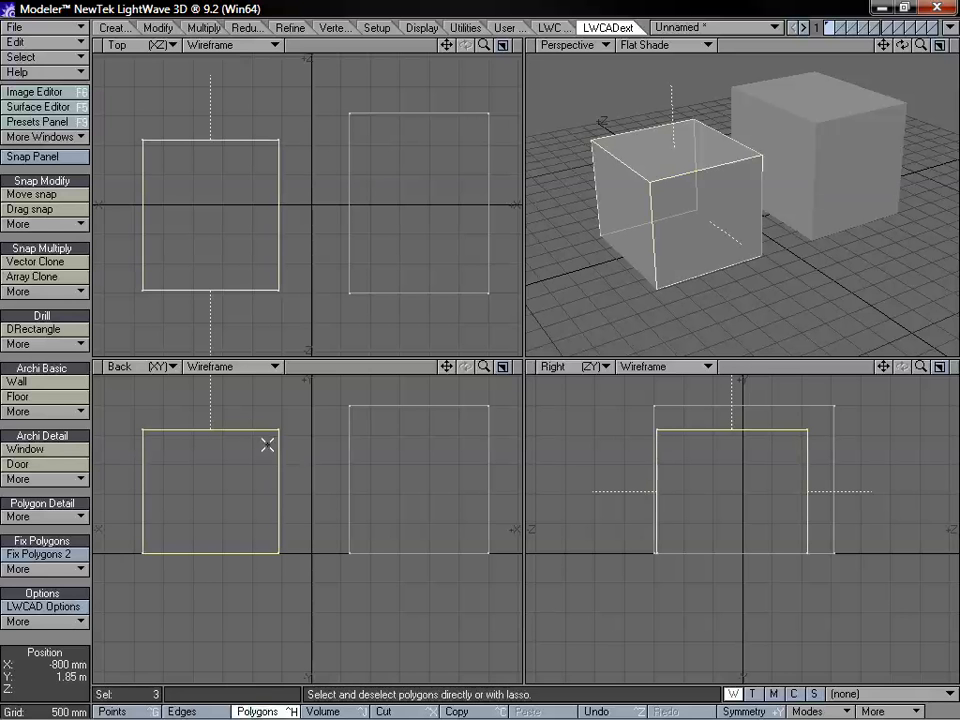
pyautogui.click(71, 156)
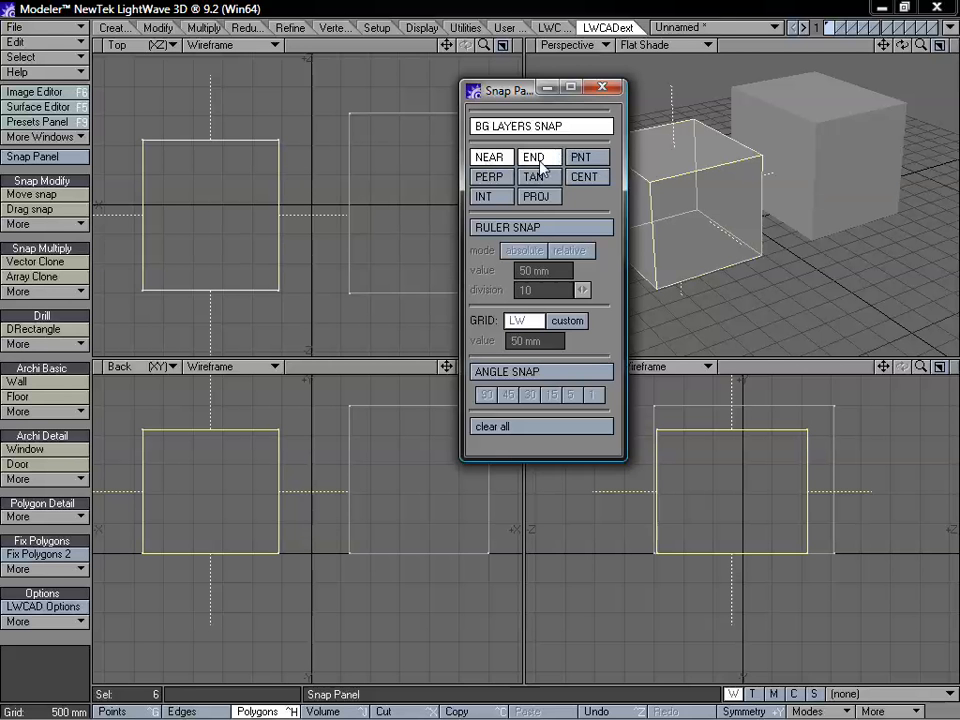
pyautogui.click(580, 157)
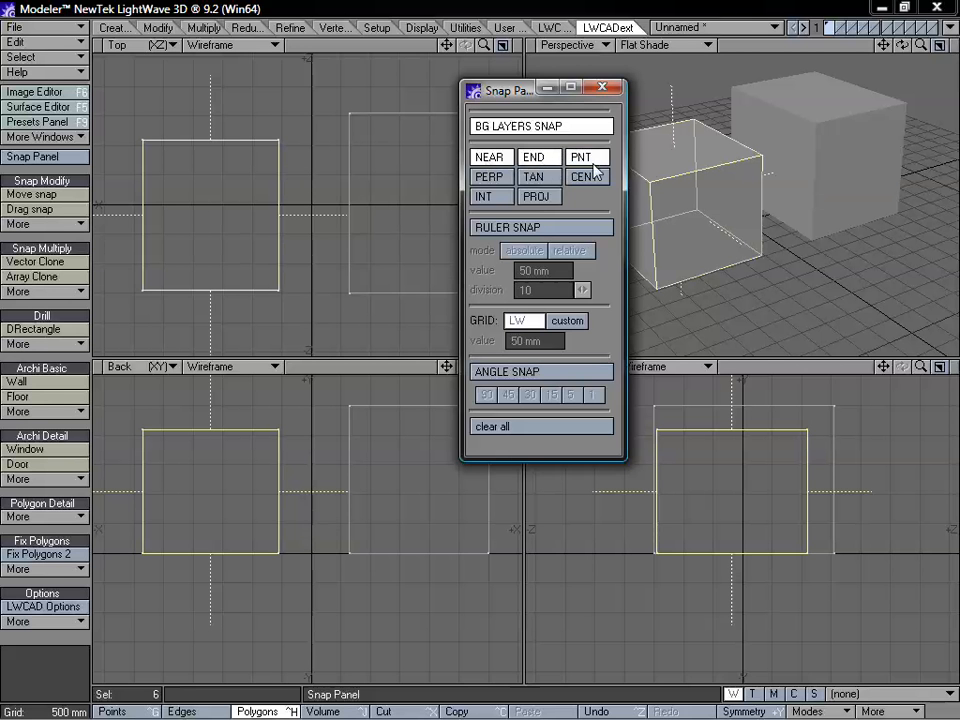
pyautogui.click(603, 88)
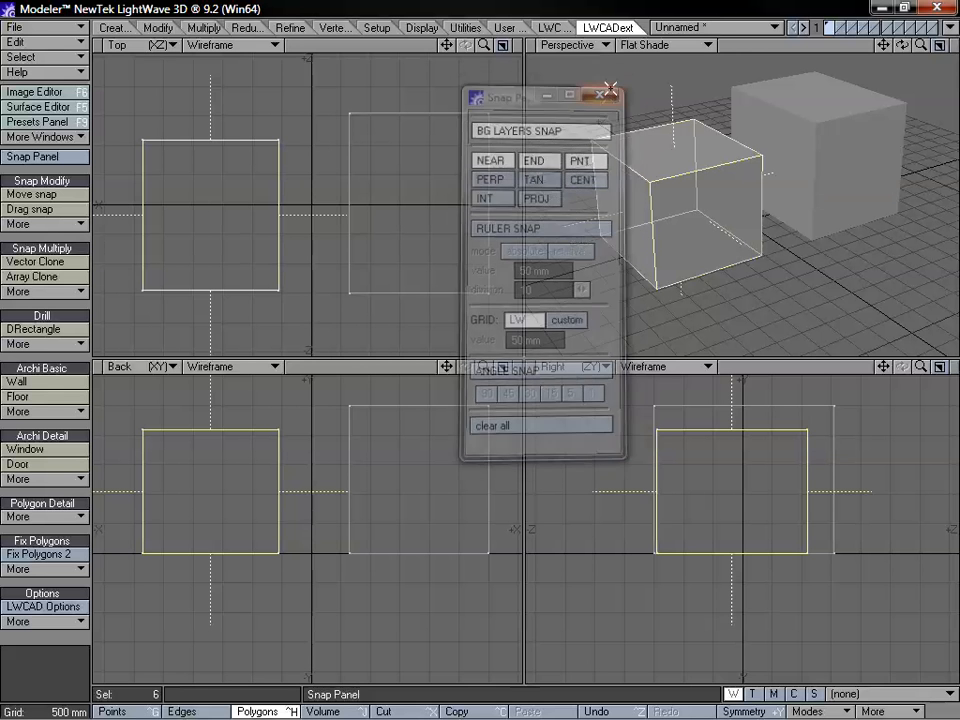
# - Move the smaller box 1200 mm along X with Move snap, bringing its lower corner onto the larger box's facing lower corner
pyautogui.click(62, 197)
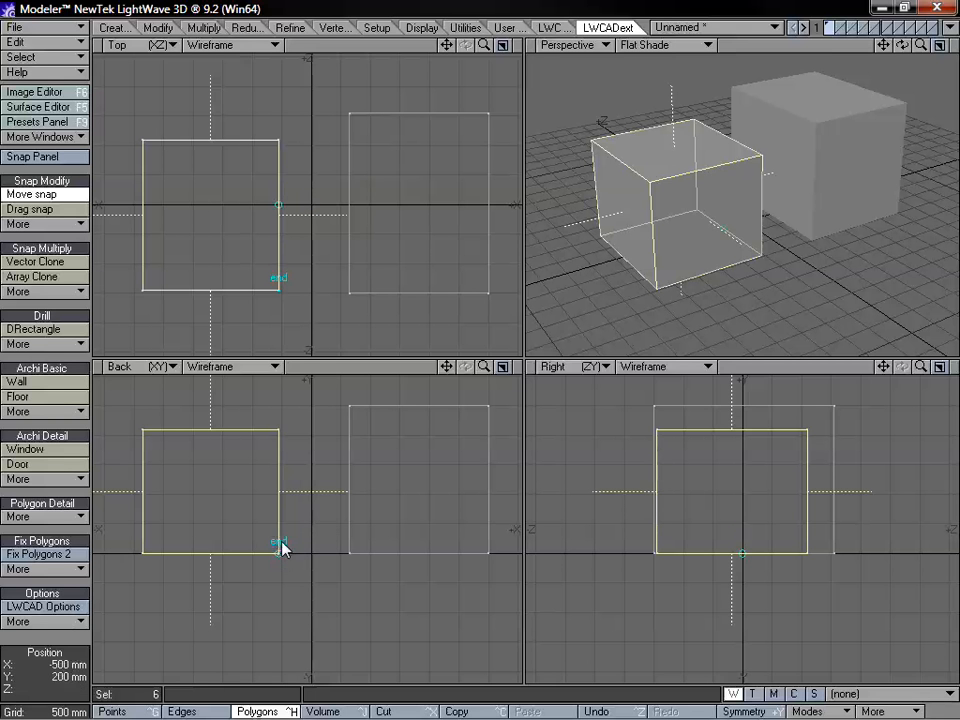
pyautogui.moveTo(325, 509); pyautogui.dragTo(351, 558)
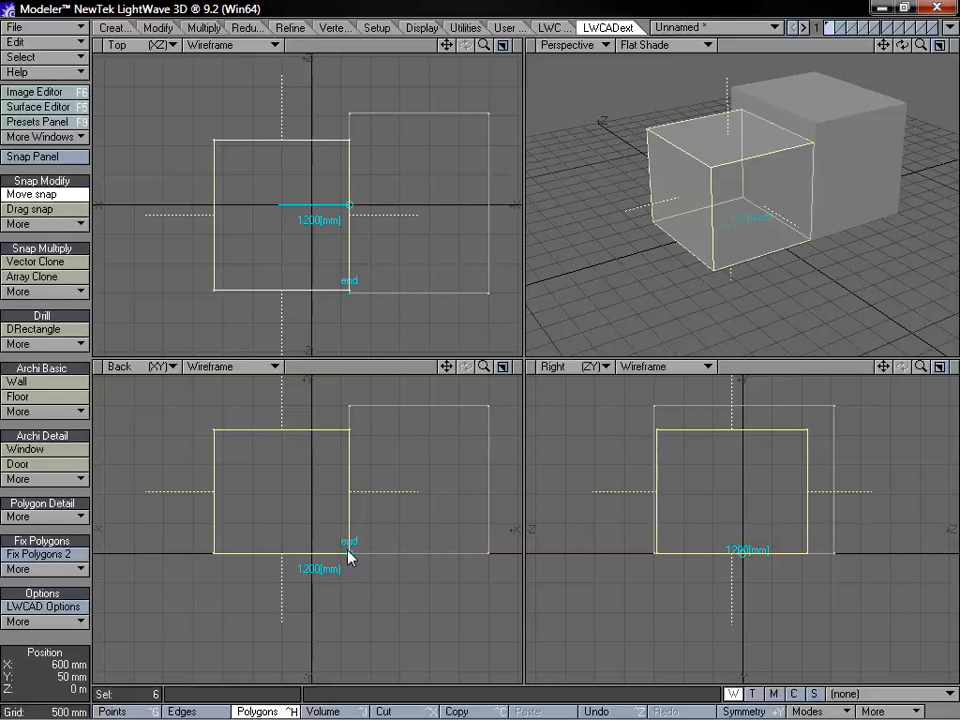
pyautogui.moveTo(349, 548)
pyautogui.mouseDown()
pyautogui.moveTo(351, 390)
pyautogui.moveTo(345, 561)
pyautogui.mouseUp()
pyautogui.click(68, 156)
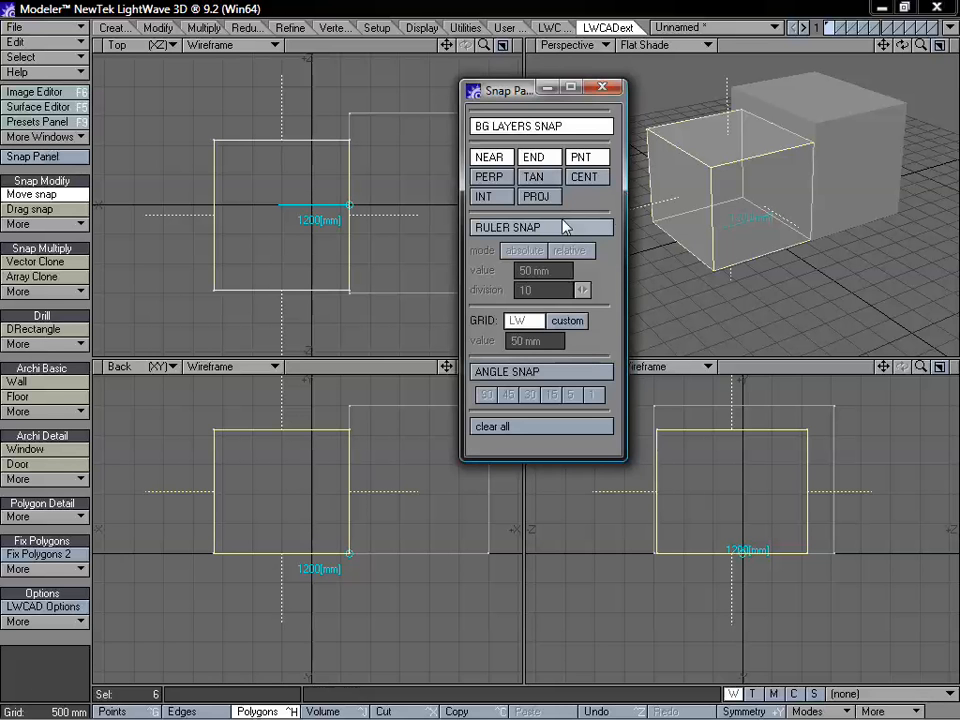
pyautogui.click(603, 87)
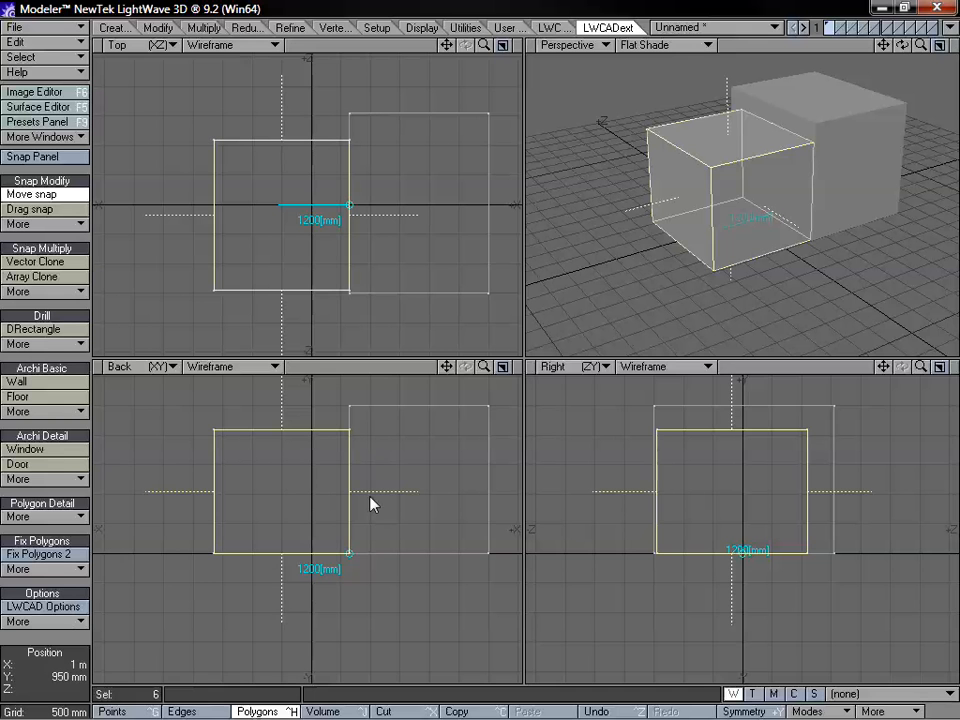
pyautogui.press('space')
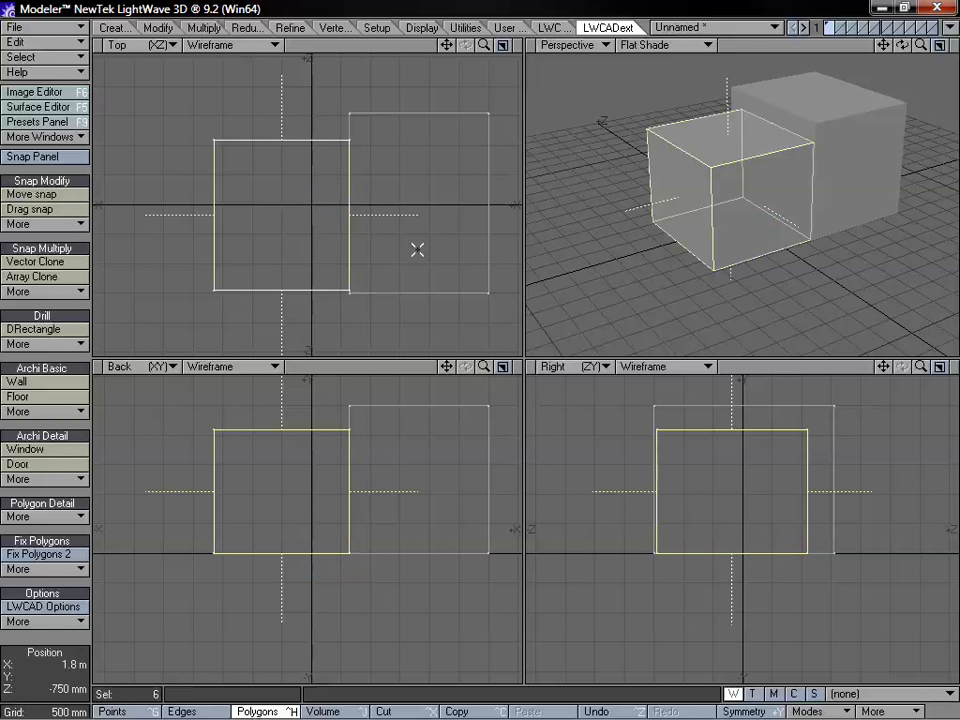
pyautogui.press('a')
pyautogui.keyDown('alt'); pyautogui.moveTo(720, 215); pyautogui.dragTo(796, 207); pyautogui.keyUp('alt')
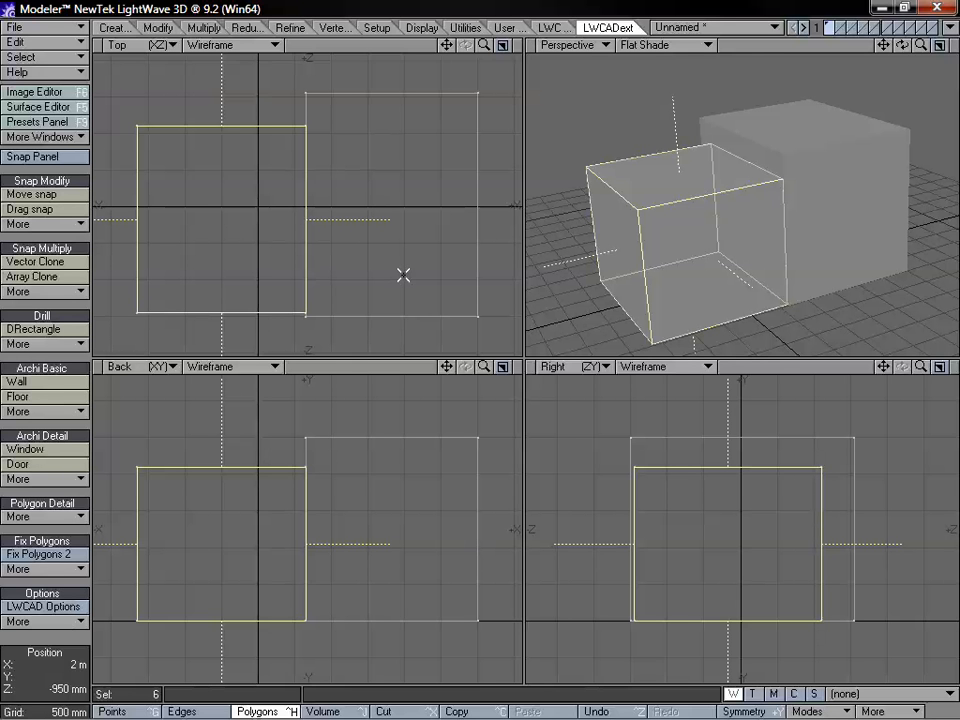
pyautogui.moveTo(484, 45); pyautogui.dragTo(477, 45)
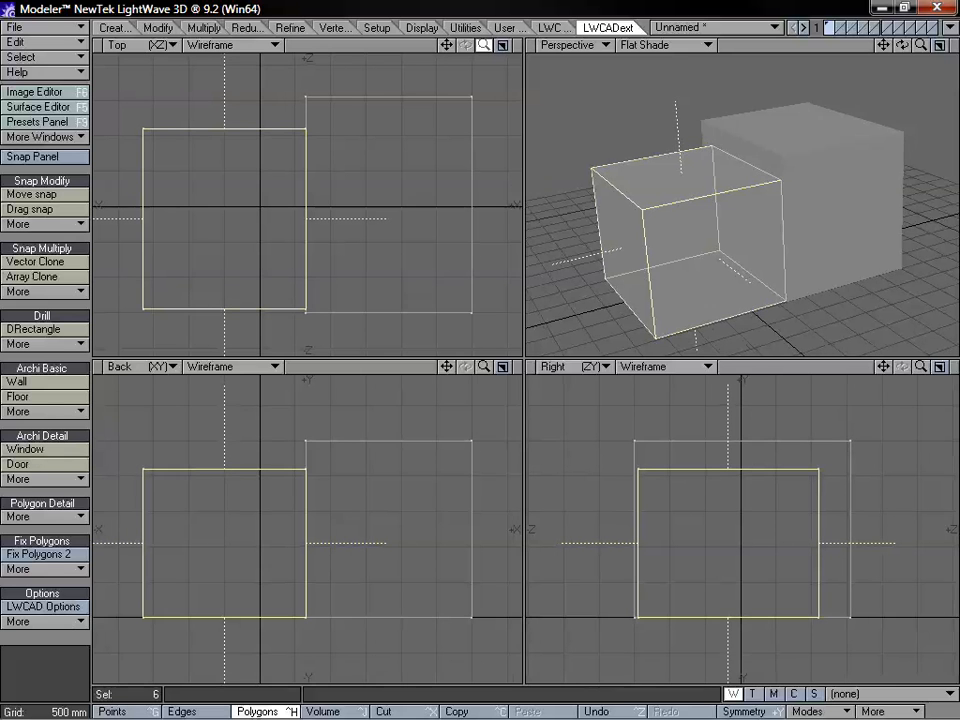
pyautogui.keyDown('alt'); pyautogui.moveTo(711, 180); pyautogui.dragTo(765, 251); pyautogui.keyUp('alt')
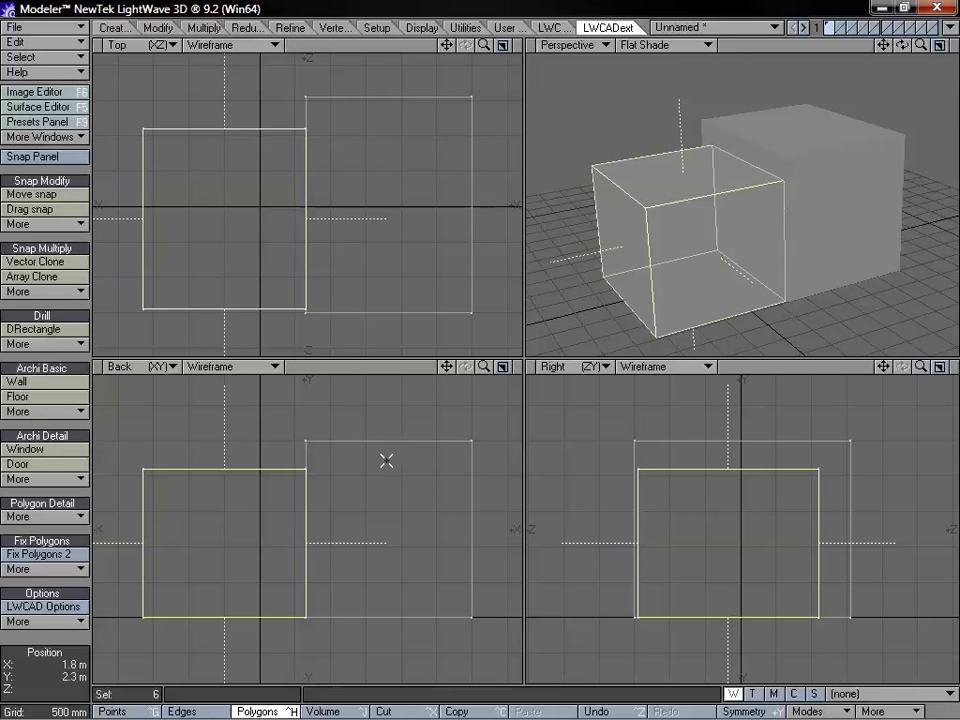
# - Undo the smaller box's snapped move and deselect its polygons
pyautogui.hotkey('ctrl', 'g')
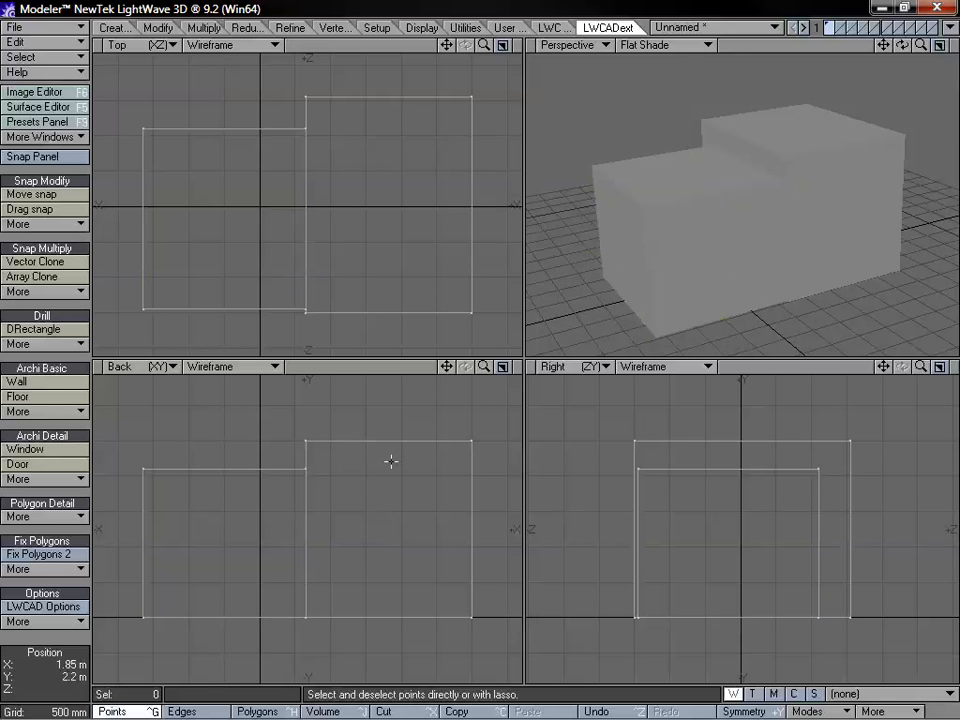
pyautogui.hotkey('ctrl', 'h')
pyautogui.press('u')
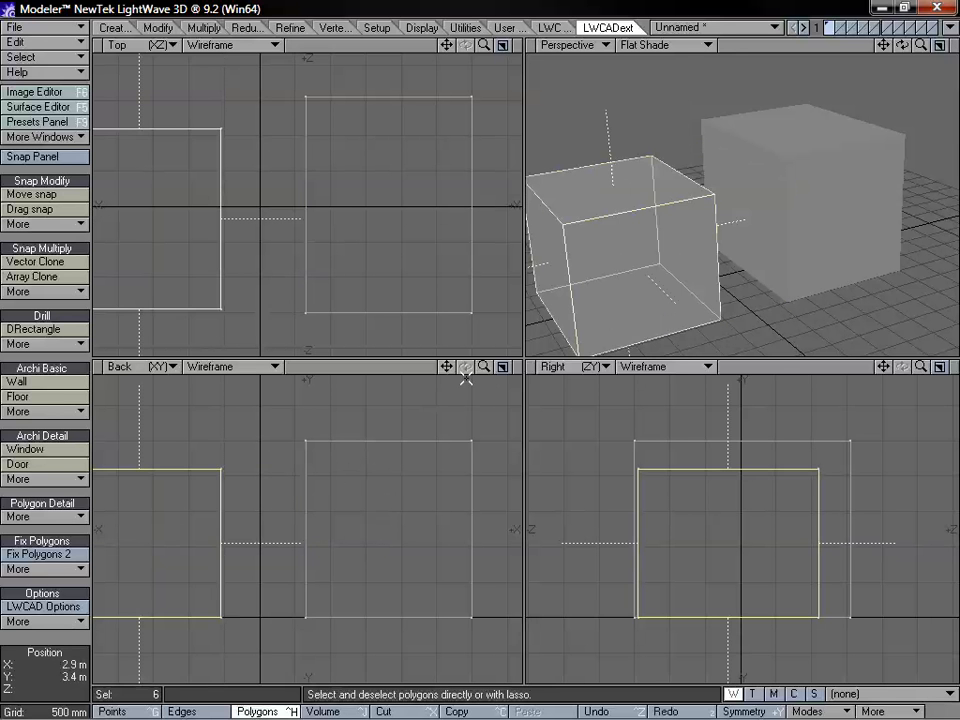
pyautogui.moveTo(485, 370)
pyautogui.mouseDown()
pyautogui.moveTo(455, 370)
pyautogui.moveTo(491, 366)
pyautogui.mouseUp()
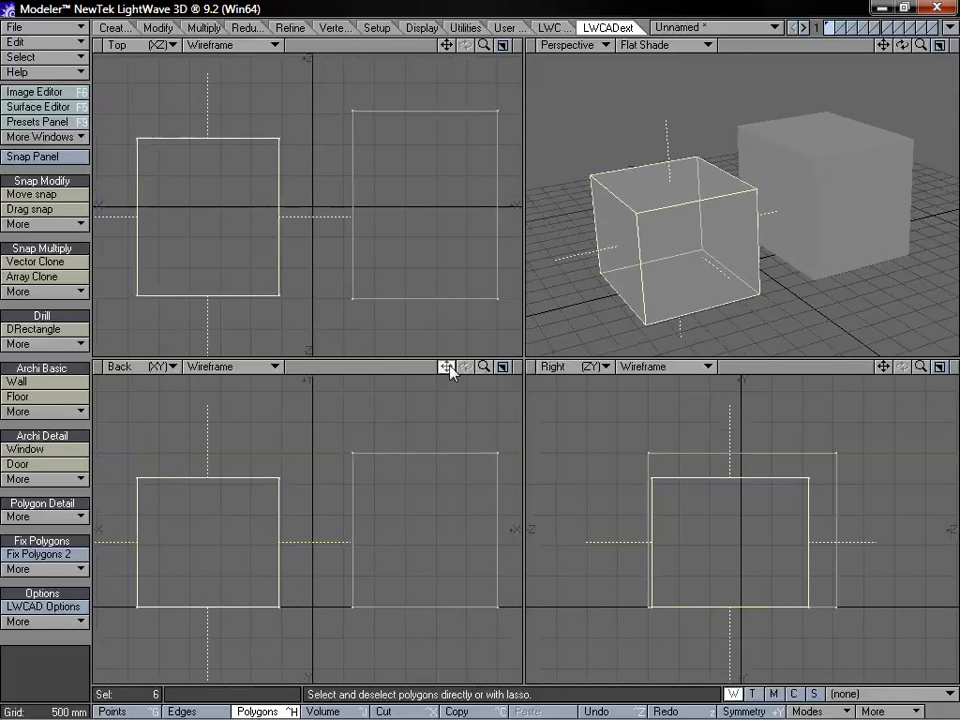
pyautogui.click(70, 500)
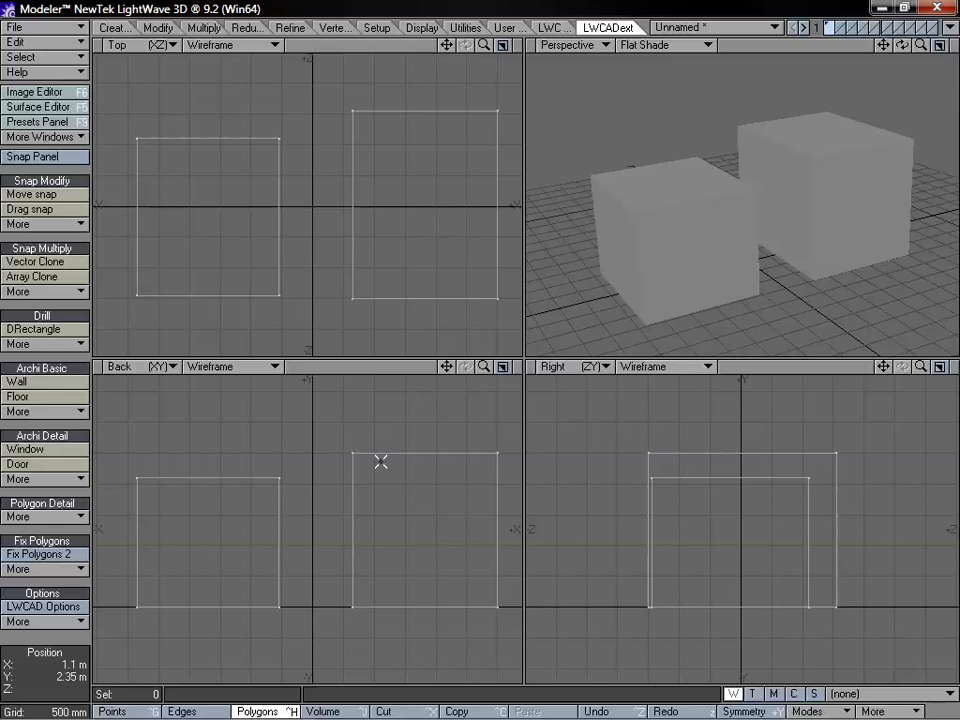
# - Use Drag snap to pull the four points of the smaller box's facing side onto the larger box's matching corners
pyautogui.moveTo(727, 187)
pyautogui.keyDown('alt'); pyautogui.mouseDown()
pyautogui.moveTo(814, 206)
pyautogui.moveTo(744, 216)
pyautogui.moveTo(735, 190)
pyautogui.mouseUp(); pyautogui.keyUp('alt')
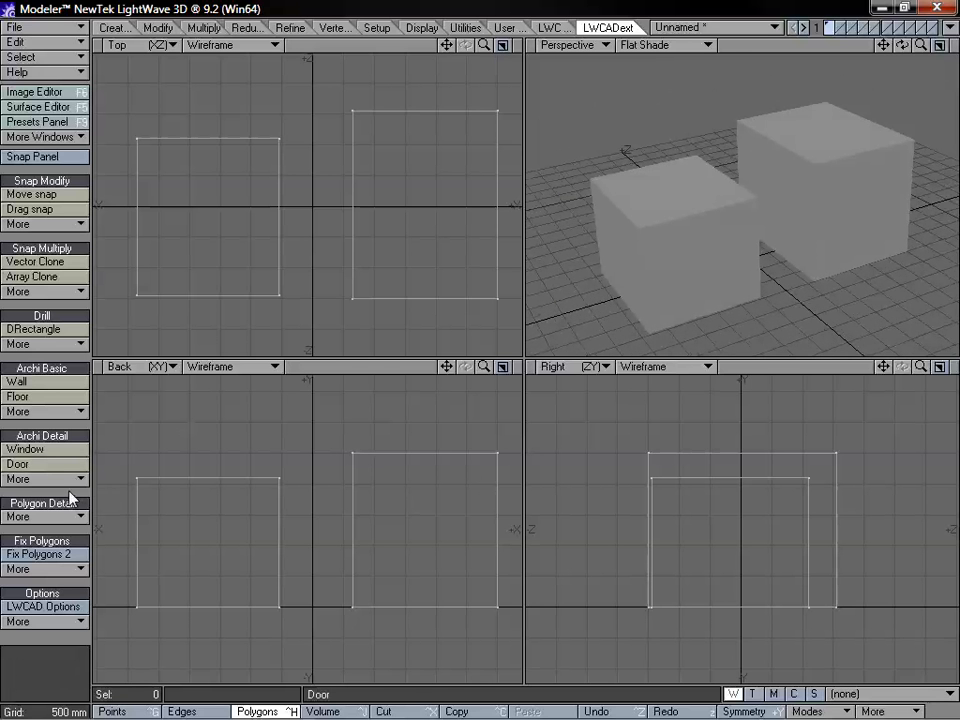
pyautogui.click(30, 209)
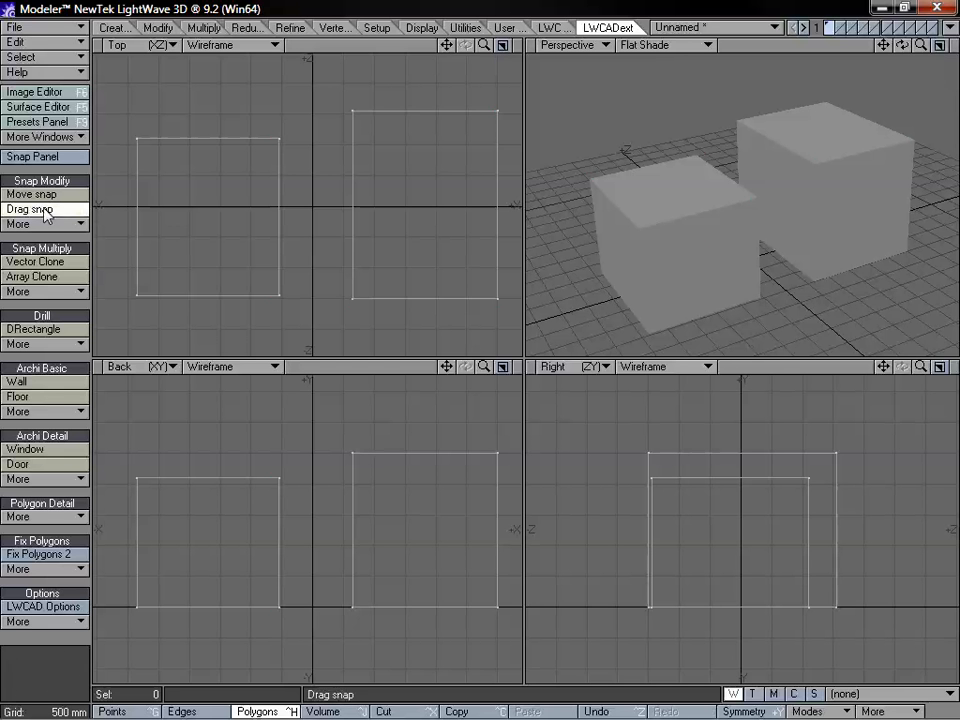
pyautogui.keyDown('alt'); pyautogui.moveTo(675, 272); pyautogui.dragTo(737, 178); pyautogui.keyUp('alt')
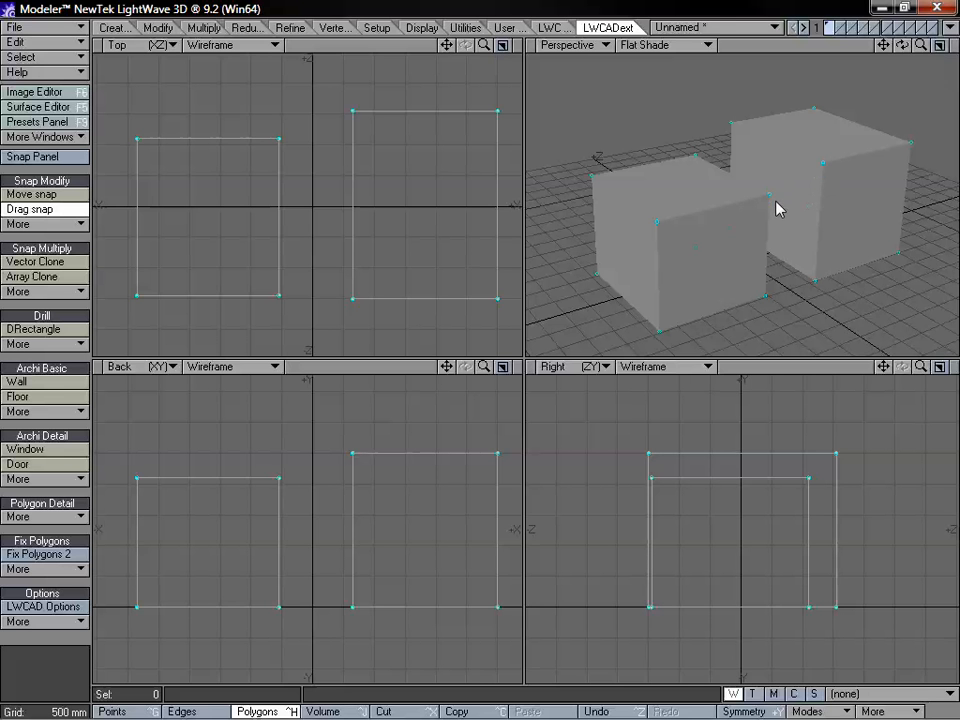
pyautogui.keyDown('alt'); pyautogui.moveTo(797, 207); pyautogui.dragTo(846, 170); pyautogui.keyUp('alt')
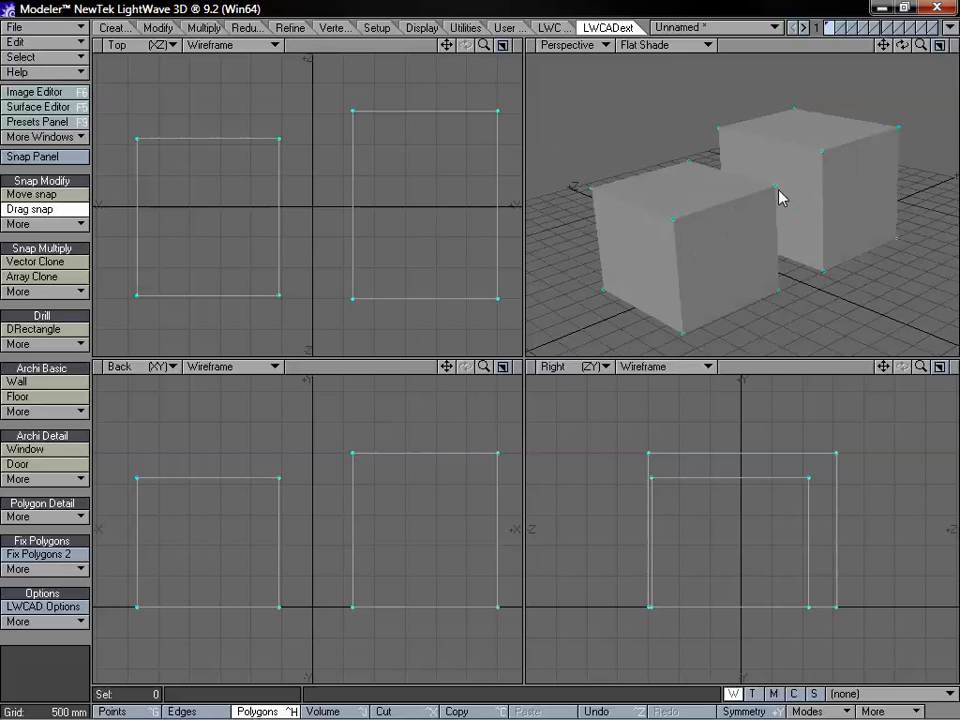
pyautogui.keyDown('alt'); pyautogui.moveTo(776, 193); pyautogui.dragTo(814, 199); pyautogui.keyUp('alt')
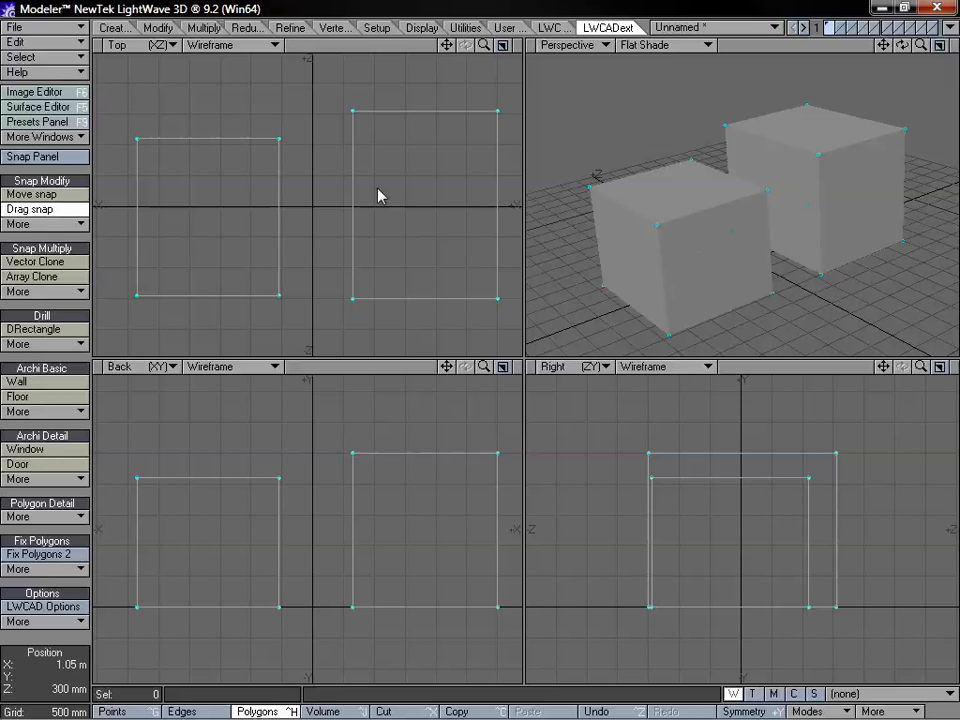
pyautogui.keyDown('alt'); pyautogui.moveTo(760, 220); pyautogui.dragTo(806, 190); pyautogui.keyUp('alt')
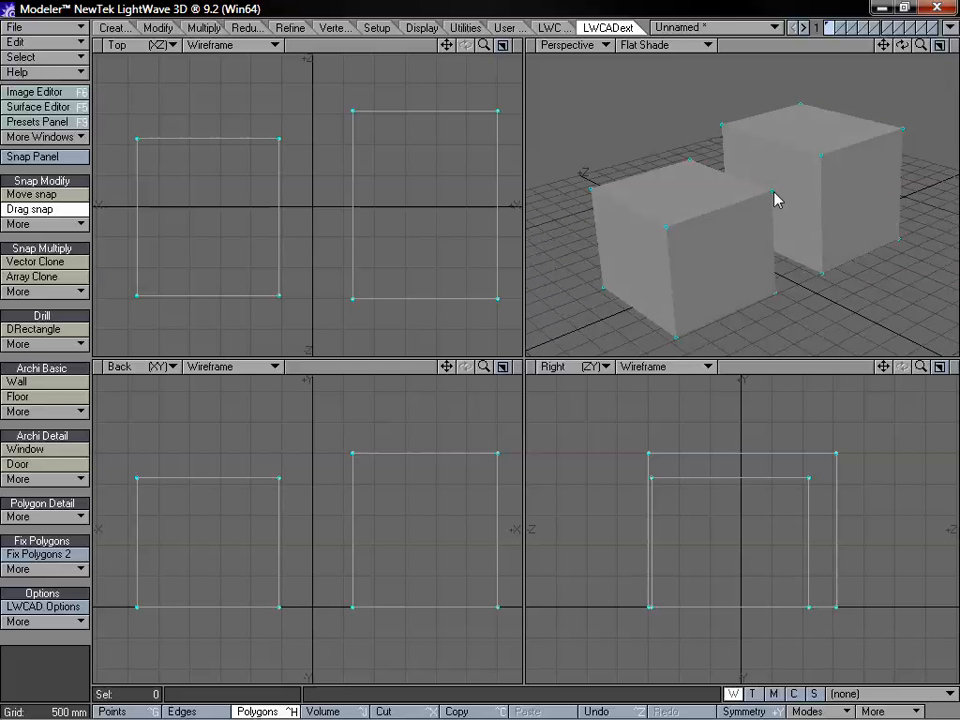
pyautogui.moveTo(774, 207)
pyautogui.keyDown('alt'); pyautogui.mouseDown()
pyautogui.moveTo(816, 180)
pyautogui.moveTo(779, 214)
pyautogui.mouseUp(); pyautogui.keyUp('alt')
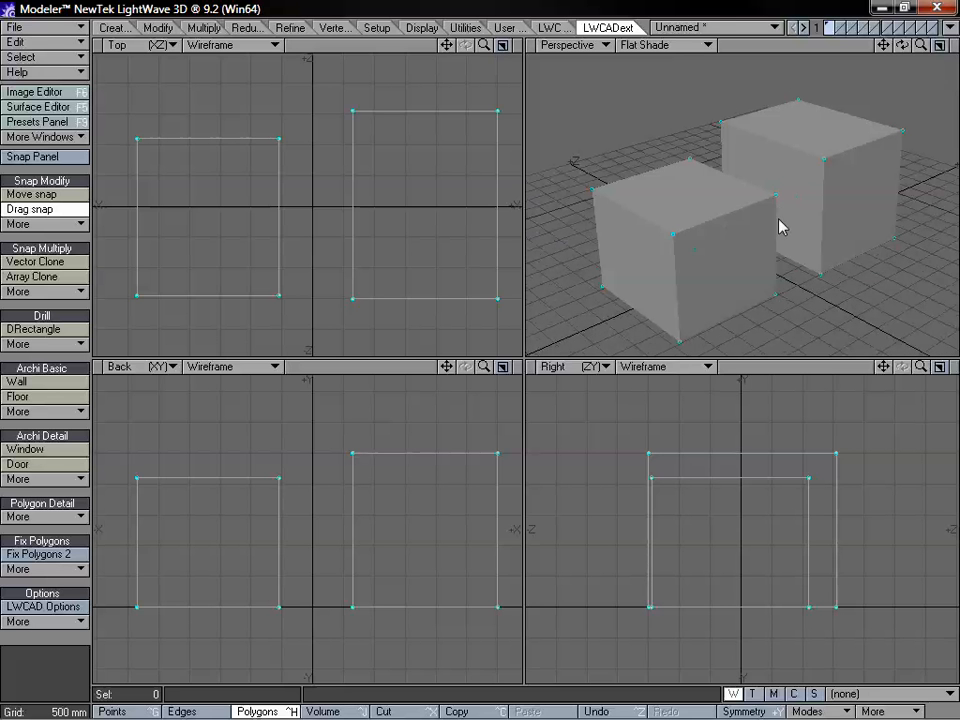
pyautogui.keyDown('alt'); pyautogui.moveTo(825, 200); pyautogui.dragTo(761, 161); pyautogui.keyUp('alt')
pyautogui.keyDown('alt'); pyautogui.moveTo(770, 222); pyautogui.dragTo(700, 140); pyautogui.keyUp('alt')
pyautogui.keyDown('alt'); pyautogui.moveTo(755, 147); pyautogui.dragTo(832, 179); pyautogui.keyUp('alt')
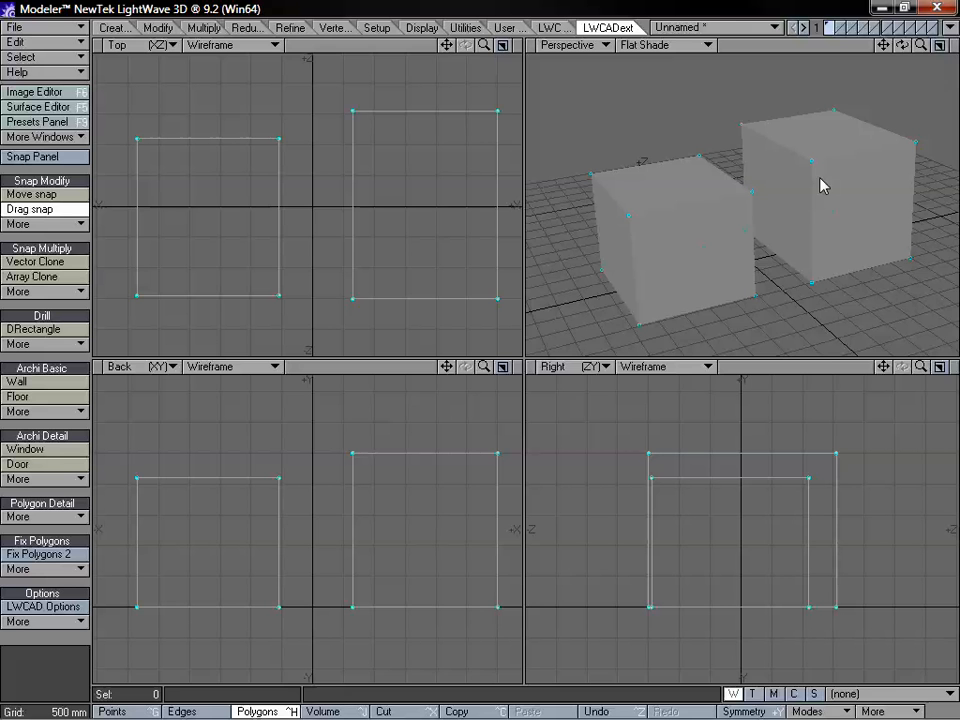
pyautogui.keyDown('alt'); pyautogui.moveTo(785, 208); pyautogui.dragTo(822, 164); pyautogui.keyUp('alt')
pyautogui.keyDown('alt'); pyautogui.moveTo(700, 166); pyautogui.dragTo(677, 284); pyautogui.keyUp('alt')
pyautogui.keyDown('alt'); pyautogui.moveTo(819, 217); pyautogui.dragTo(800, 190); pyautogui.keyUp('alt')
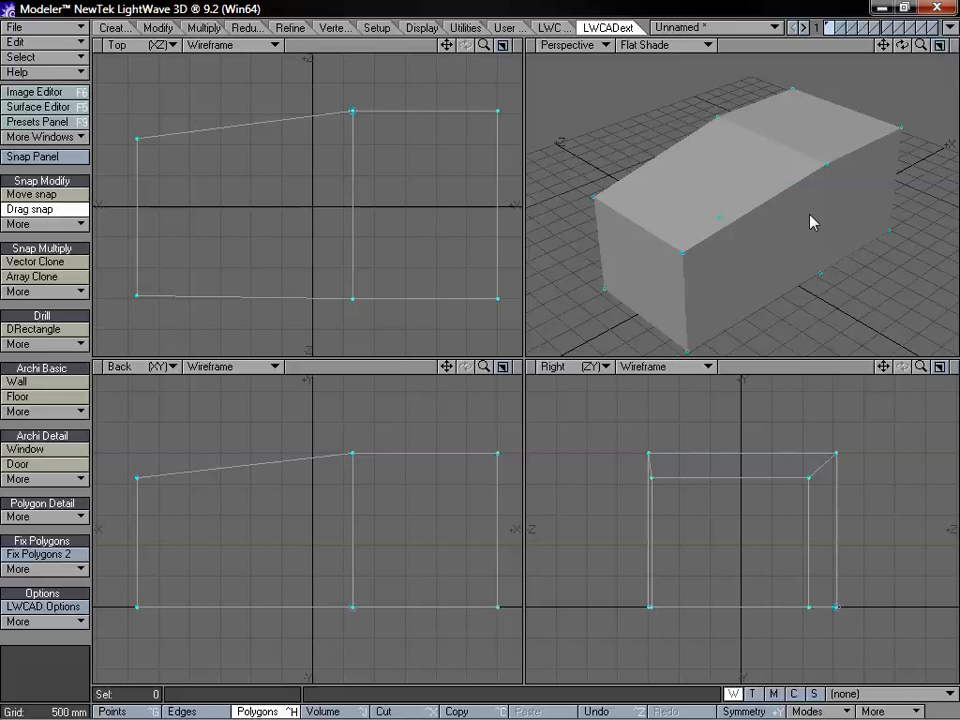
pyautogui.keyDown('alt'); pyautogui.moveTo(819, 222); pyautogui.dragTo(779, 218); pyautogui.keyUp('alt')
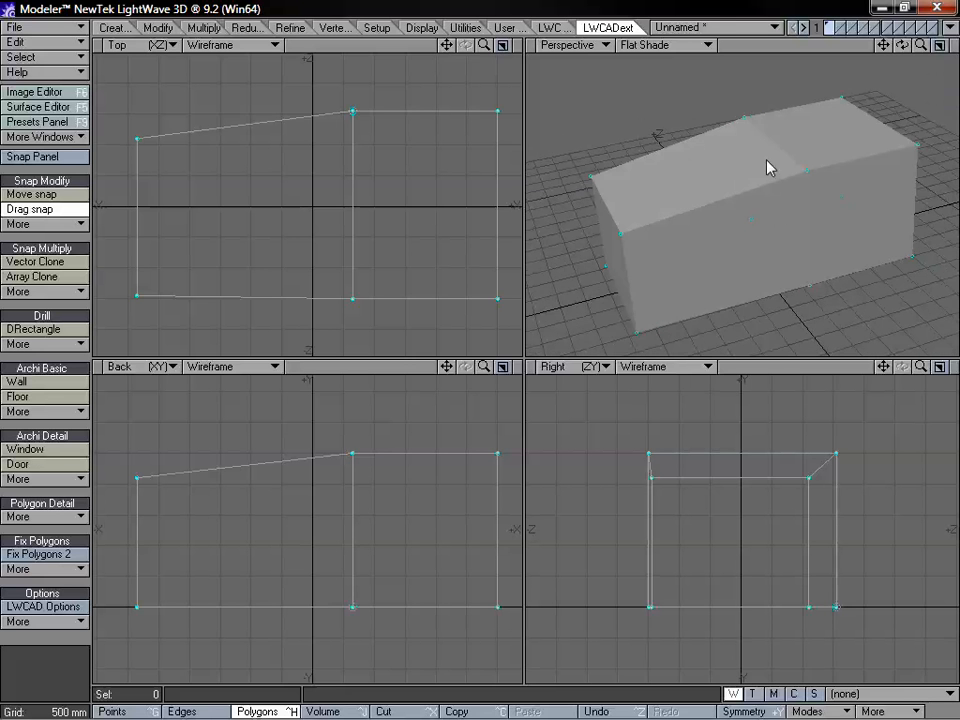
# - Select the two coinciding polygons where the boxes meet, examine the seam between them, and clear the selection
pyautogui.moveTo(748, 150)
pyautogui.keyDown('alt'); pyautogui.mouseDown()
pyautogui.moveTo(780, 186)
pyautogui.moveTo(740, 172)
pyautogui.mouseUp(); pyautogui.keyUp('alt')
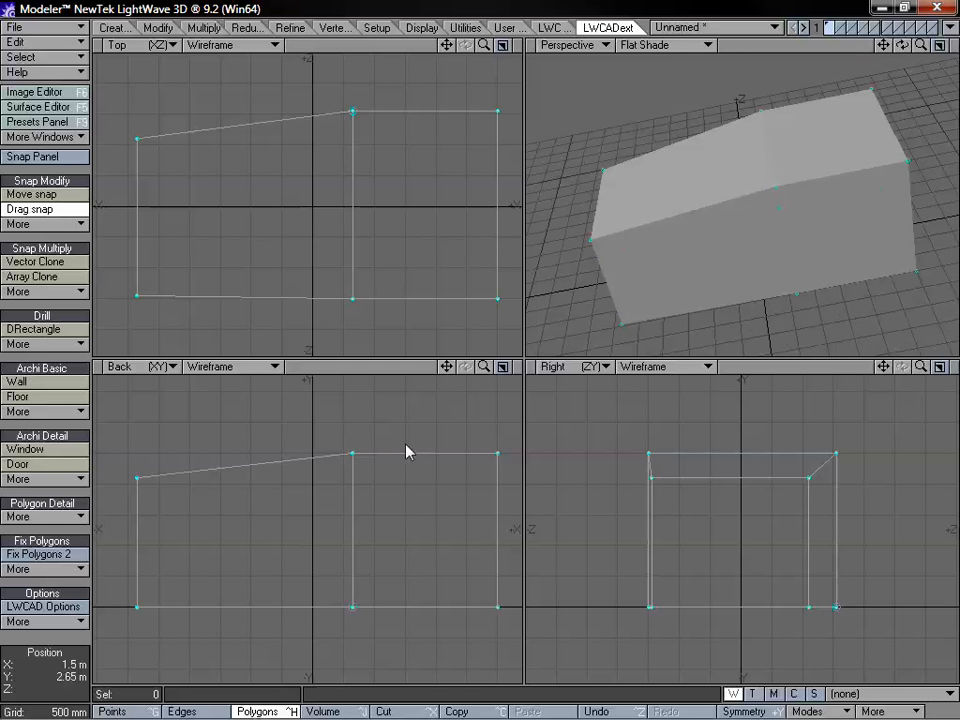
pyautogui.press('space')
pyautogui.moveTo(372, 497)
pyautogui.mouseDown(button='right')
pyautogui.moveTo(311, 608)
pyautogui.moveTo(441, 578)
pyautogui.mouseUp(button='right')
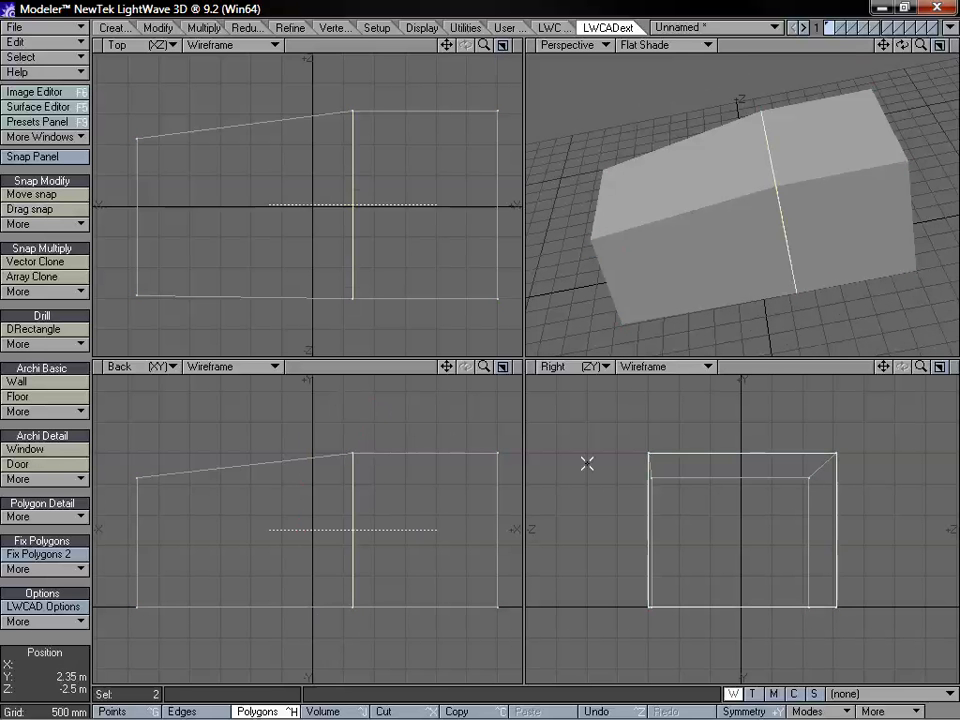
pyautogui.keyDown('alt'); pyautogui.moveTo(692, 199); pyautogui.dragTo(794, 218); pyautogui.keyUp('alt')
pyautogui.click(61, 435)
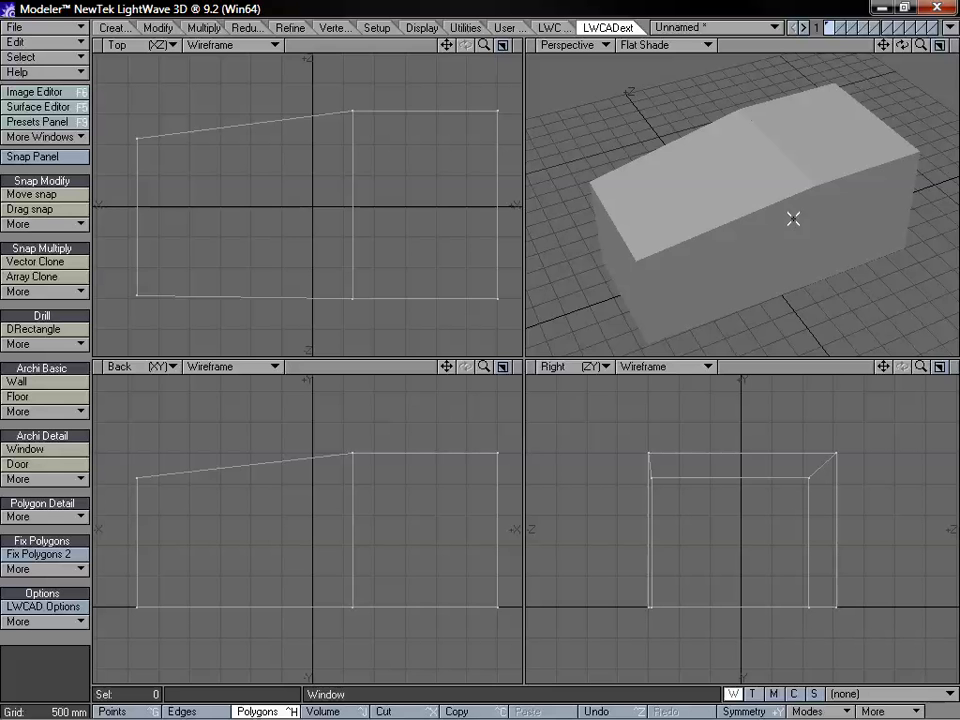
# - Undo the Drag snap edit that stretched the smaller box's facing side onto the larger box
pyautogui.keyDown('alt'); pyautogui.moveTo(814, 188); pyautogui.dragTo(778, 186); pyautogui.keyUp('alt')
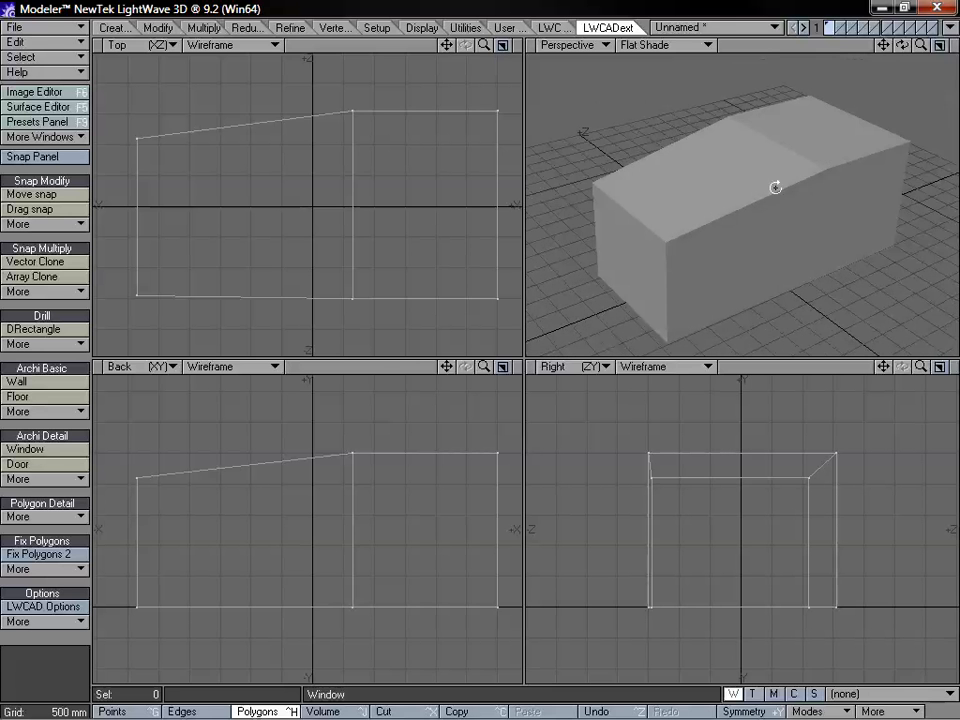
pyautogui.keyDown('alt'); pyautogui.moveTo(725, 205); pyautogui.dragTo(808, 246); pyautogui.keyUp('alt')
pyautogui.click(30, 209)
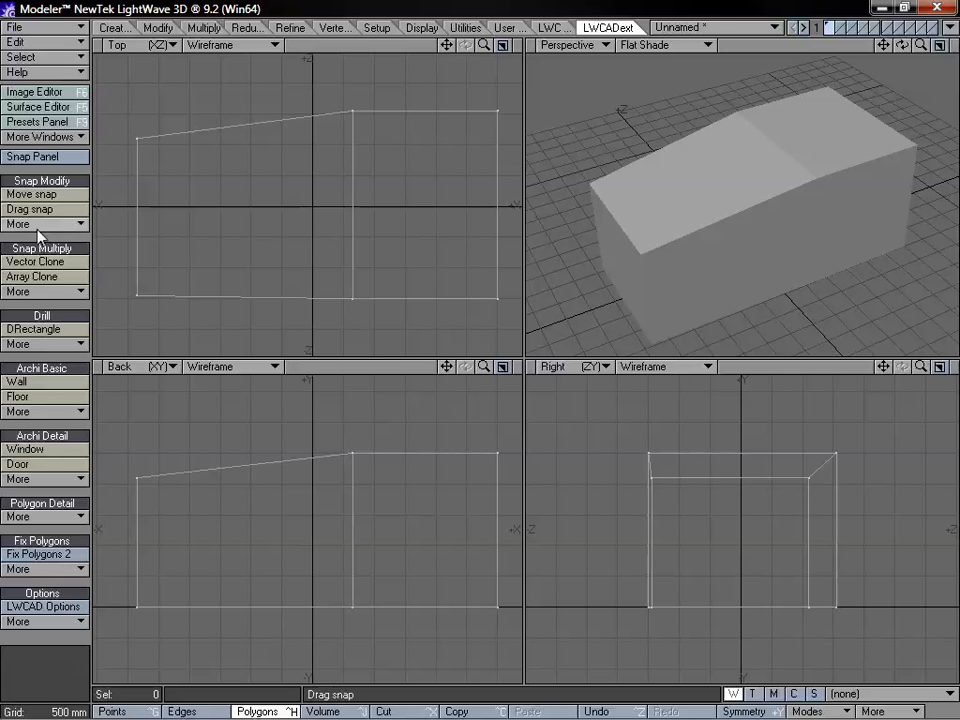
pyautogui.press('u')
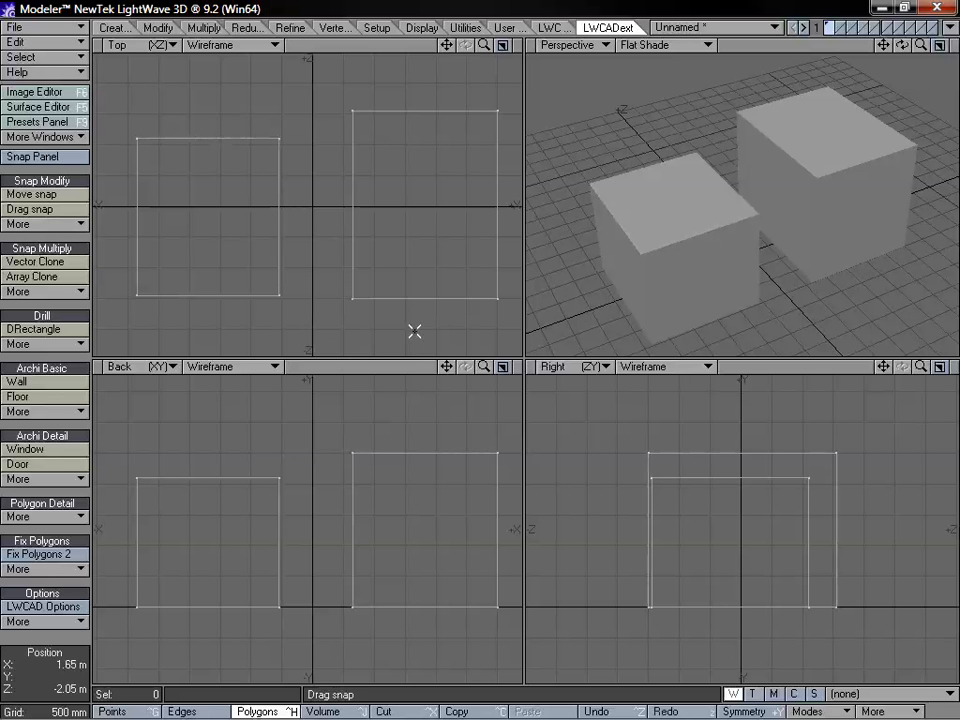
pyautogui.click(59, 226)
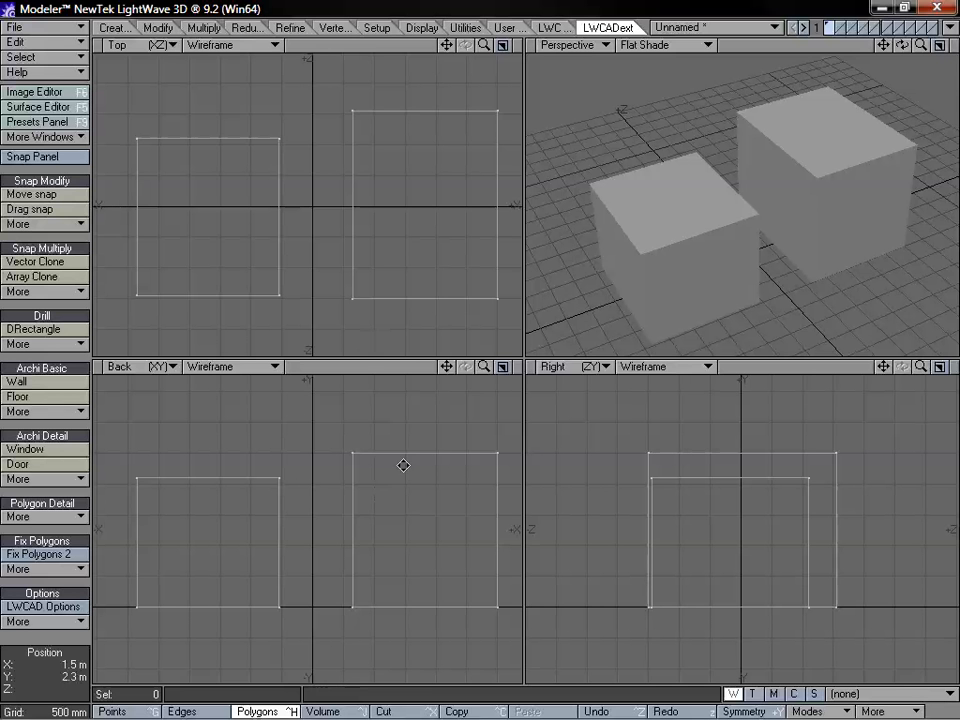
# - Slant the larger box's facing side by moving its two upper points along X to about halfway across the box, and deselect them
pyautogui.keyDown('alt'); pyautogui.moveTo(421, 465); pyautogui.dragTo(402, 475); pyautogui.keyUp('alt')
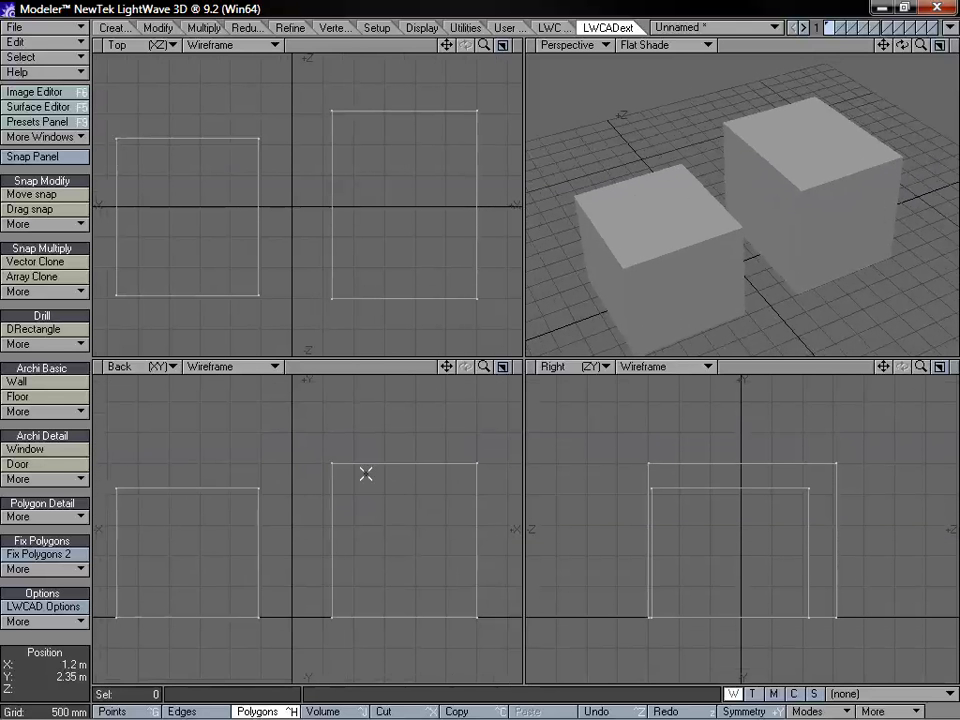
pyautogui.hotkey('ctrl', 'g')
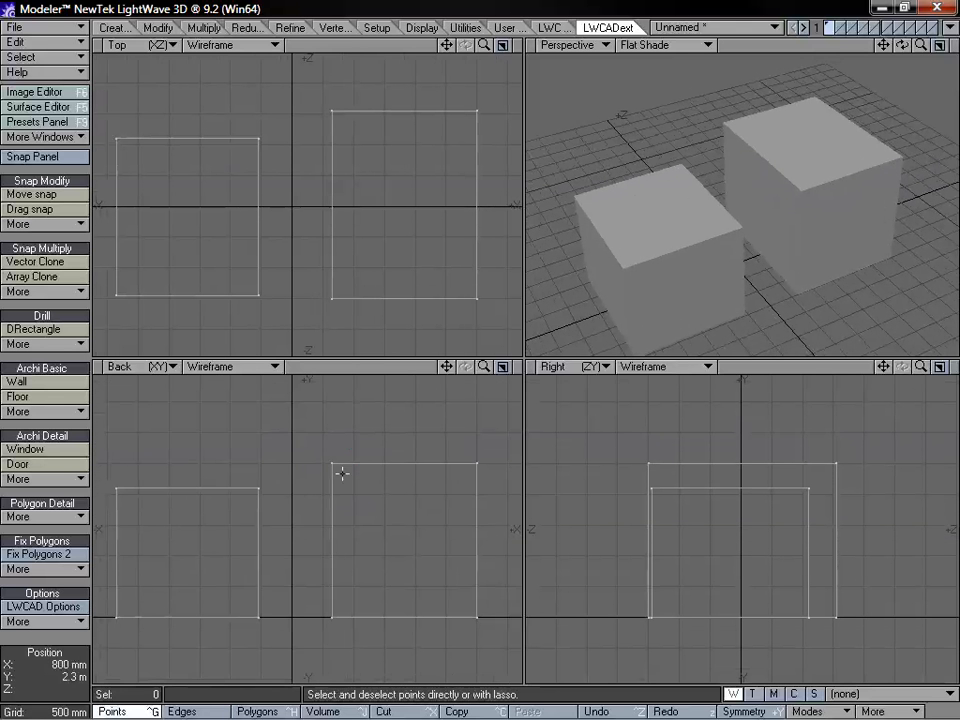
pyautogui.moveTo(343, 469)
pyautogui.mouseDown(button='right')
pyautogui.moveTo(360, 435)
pyautogui.moveTo(358, 456)
pyautogui.mouseUp(button='right')
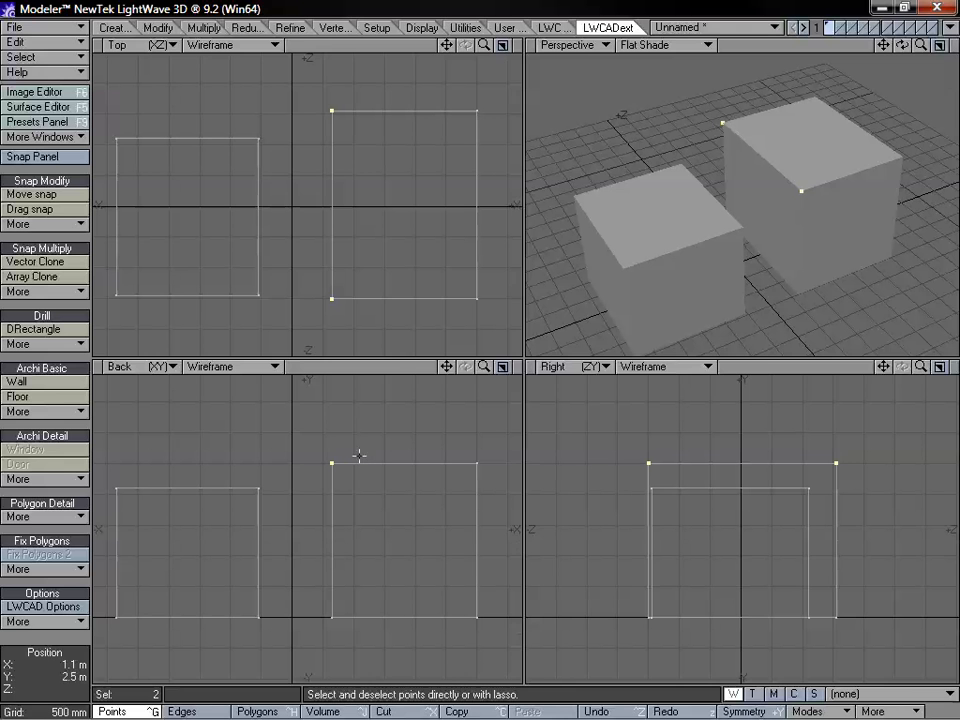
pyautogui.press('t')
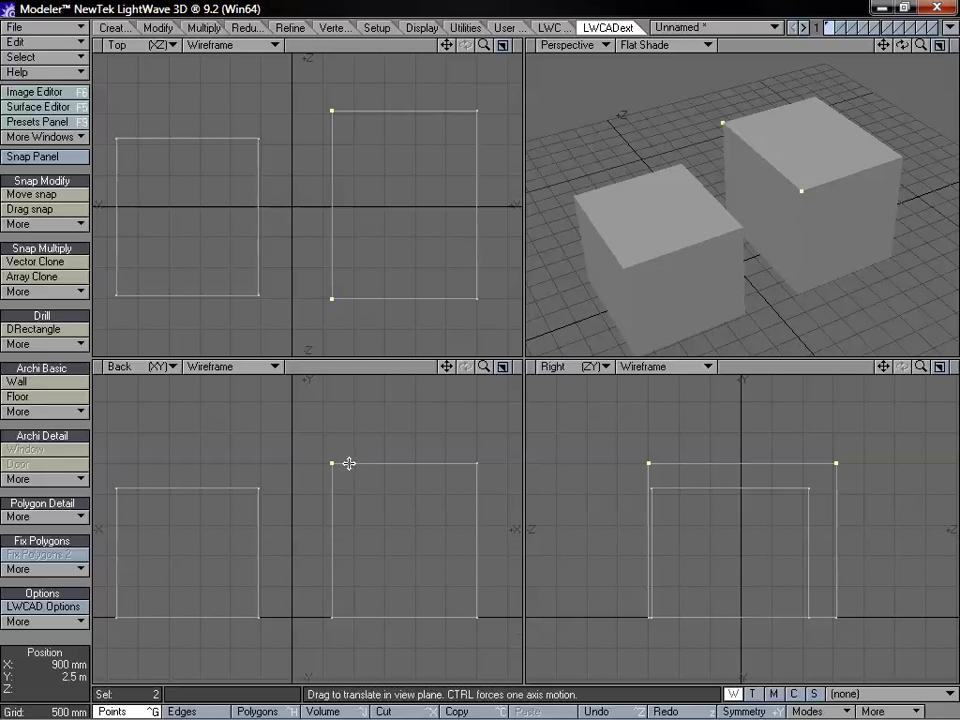
pyautogui.moveTo(326, 461); pyautogui.dragTo(398, 461)
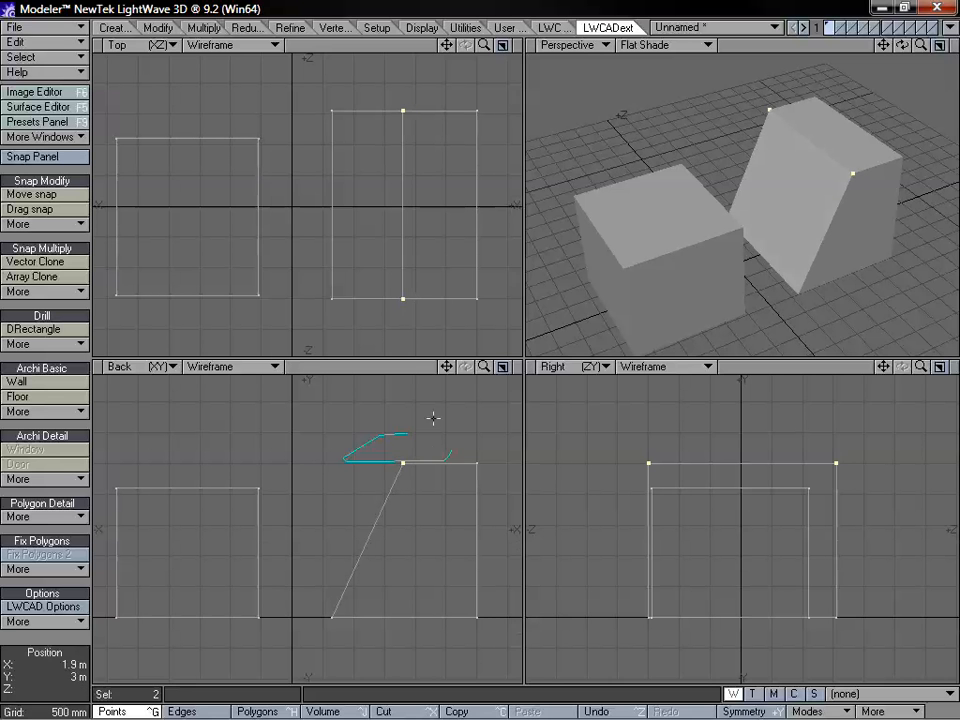
pyautogui.press('/')
pyautogui.keyDown('alt'); pyautogui.moveTo(737, 216); pyautogui.dragTo(702, 191); pyautogui.keyUp('alt')
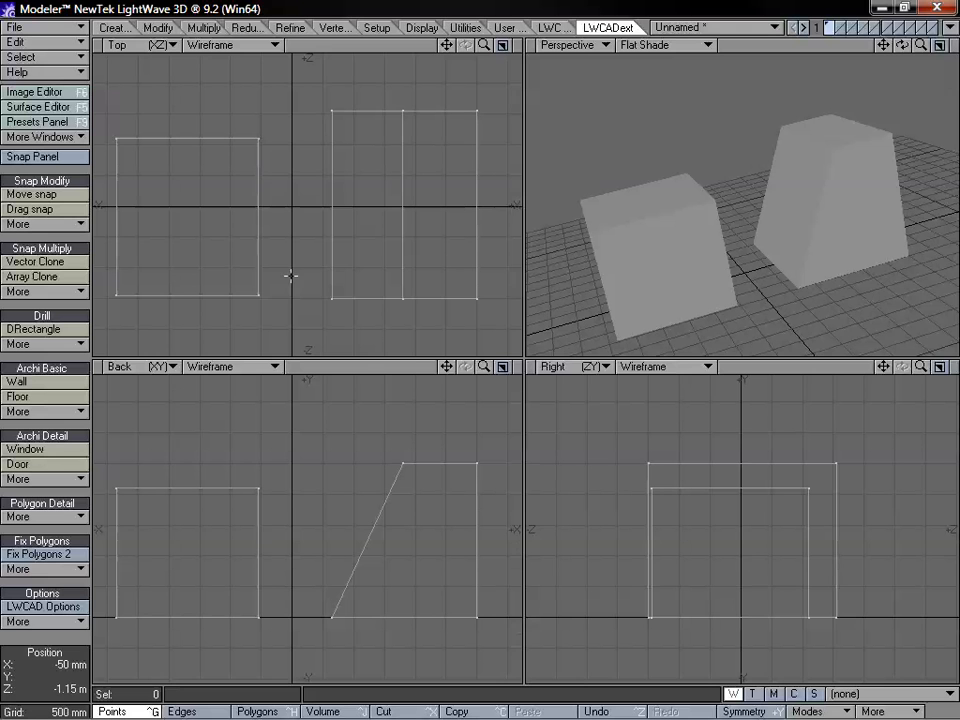
pyautogui.click(30, 224)
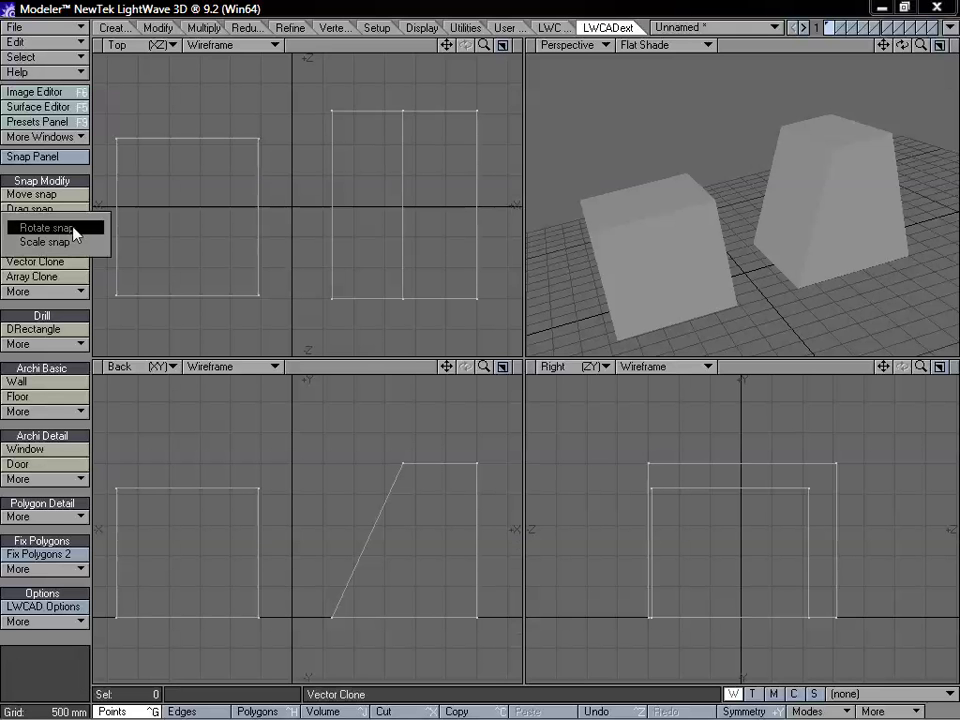
pyautogui.click(74, 230)
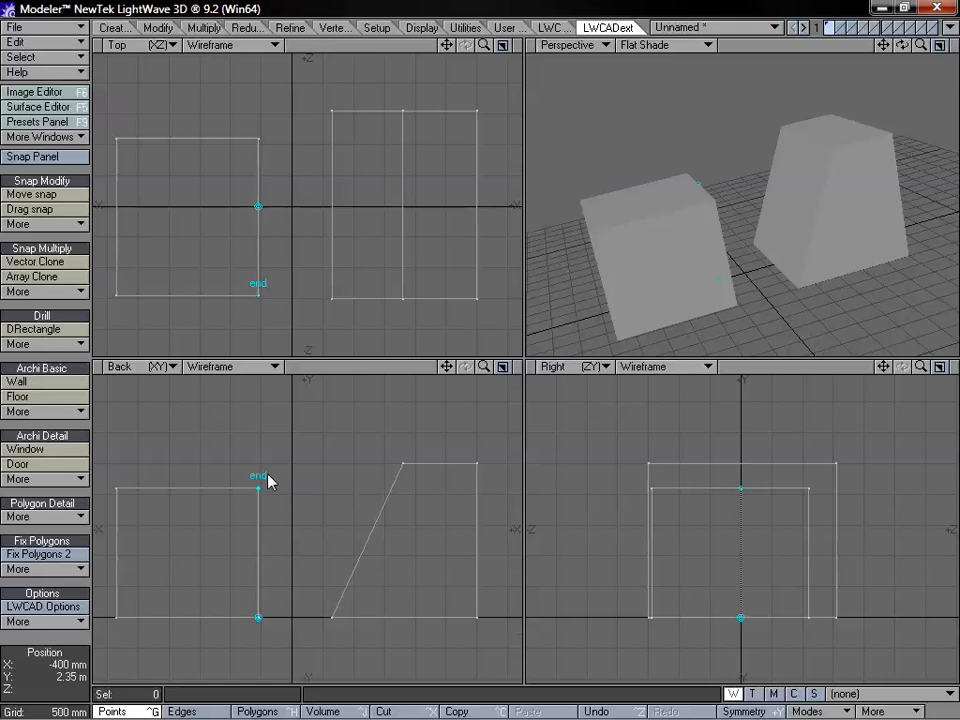
pyautogui.moveTo(270, 489)
pyautogui.mouseDown()
pyautogui.moveTo(300, 422)
pyautogui.moveTo(335, 452)
pyautogui.moveTo(375, 624)
pyautogui.moveTo(448, 622)
pyautogui.moveTo(324, 471)
pyautogui.moveTo(245, 463)
pyautogui.moveTo(176, 553)
pyautogui.moveTo(240, 484)
pyautogui.moveTo(296, 478)
pyautogui.moveTo(244, 469)
pyautogui.moveTo(258, 471)
pyautogui.mouseUp()
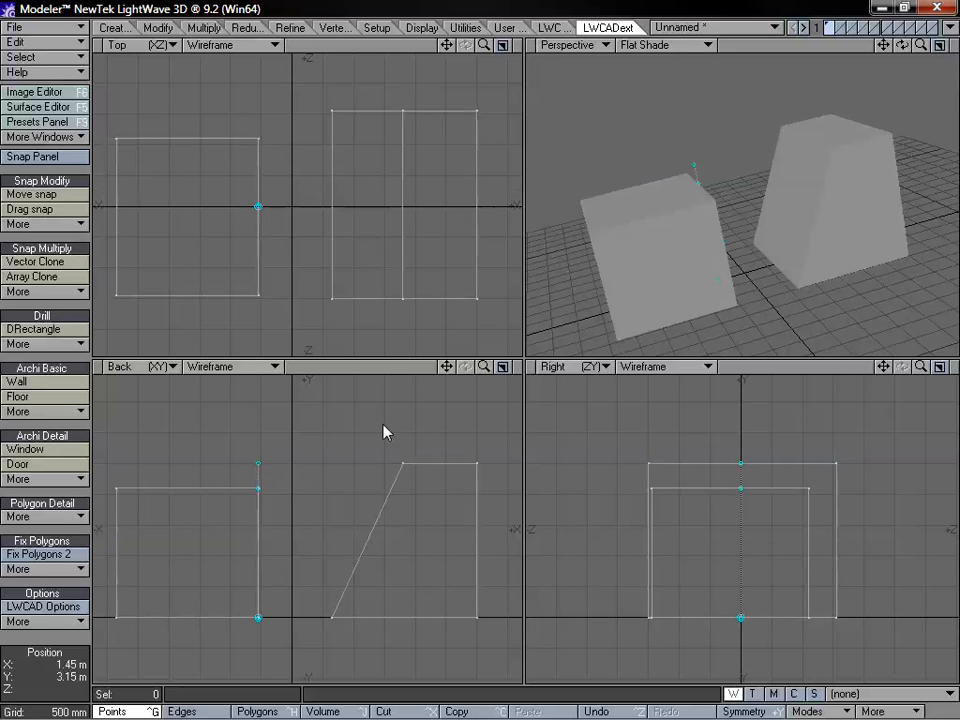
pyautogui.press('space')
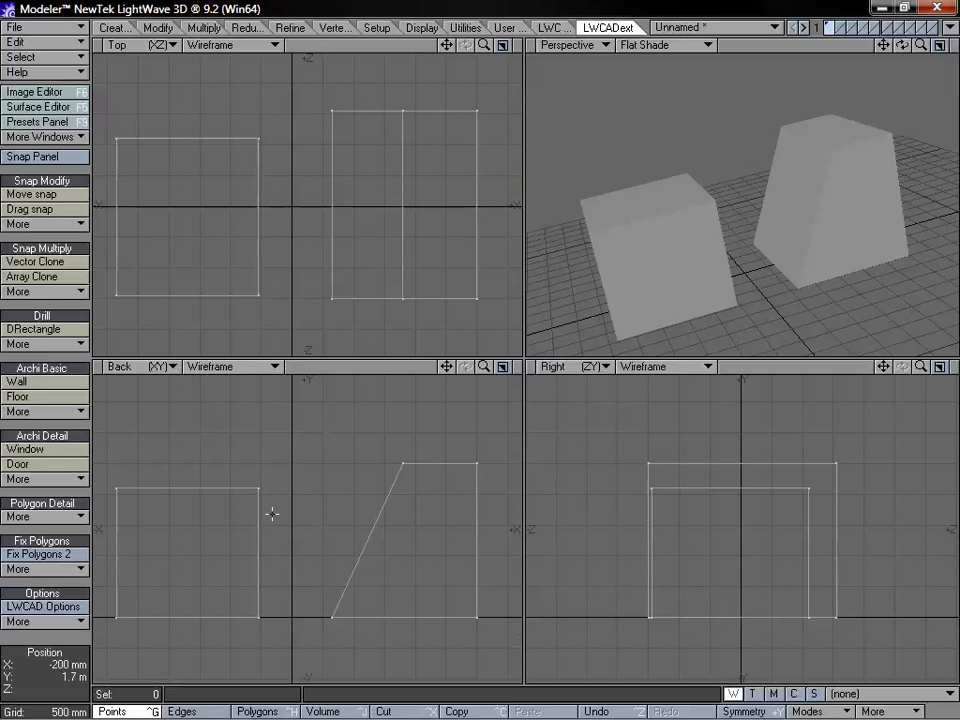
# - Select all six polygons of the smaller box
pyautogui.hotkey('ctrl', 'h')
pyautogui.moveTo(225, 429)
pyautogui.mouseDown(button='right')
pyautogui.moveTo(165, 600)
pyautogui.moveTo(244, 626)
pyautogui.mouseUp(button='right')
pyautogui.click(189, 504)
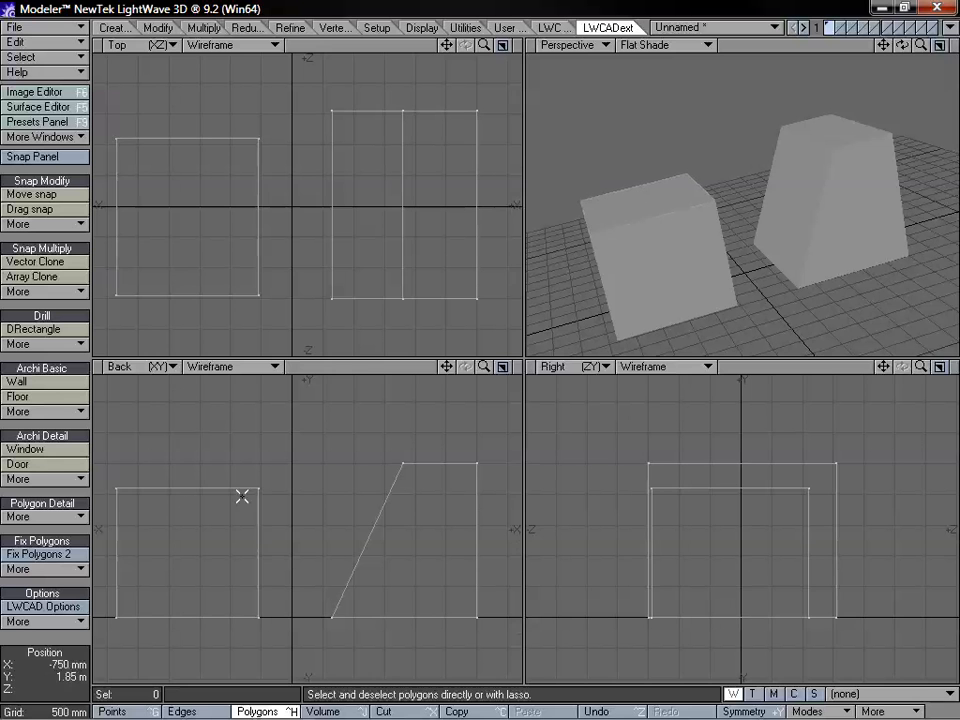
pyautogui.moveTo(224, 478); pyautogui.dragTo(272, 500)
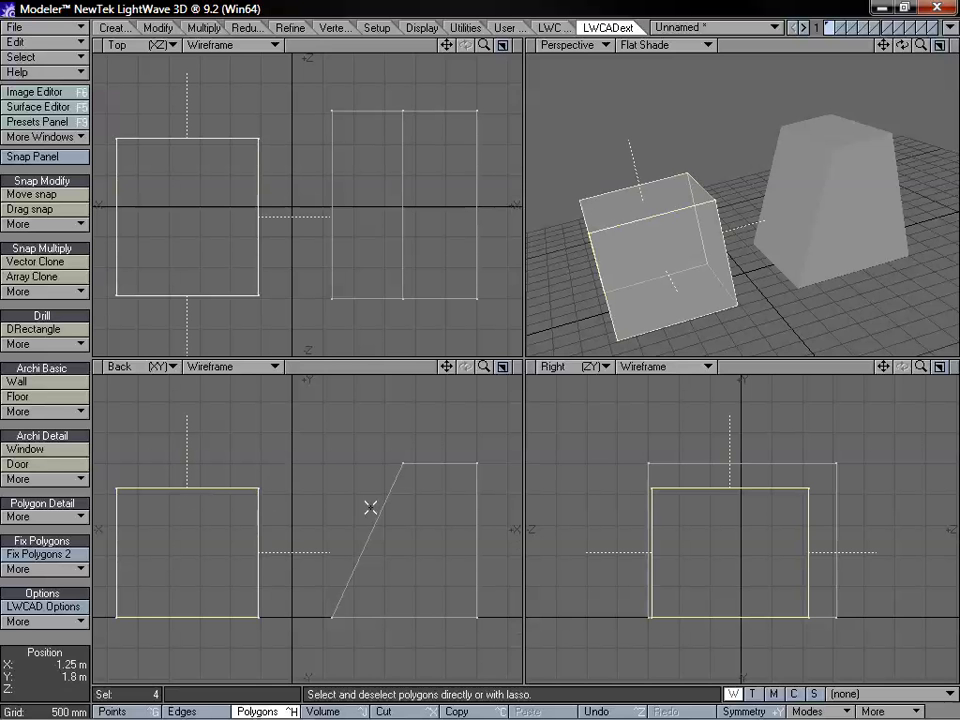
pyautogui.moveTo(301, 438)
pyautogui.mouseDown(button='right')
pyautogui.moveTo(375, 512)
pyautogui.moveTo(323, 415)
pyautogui.mouseUp(button='right')
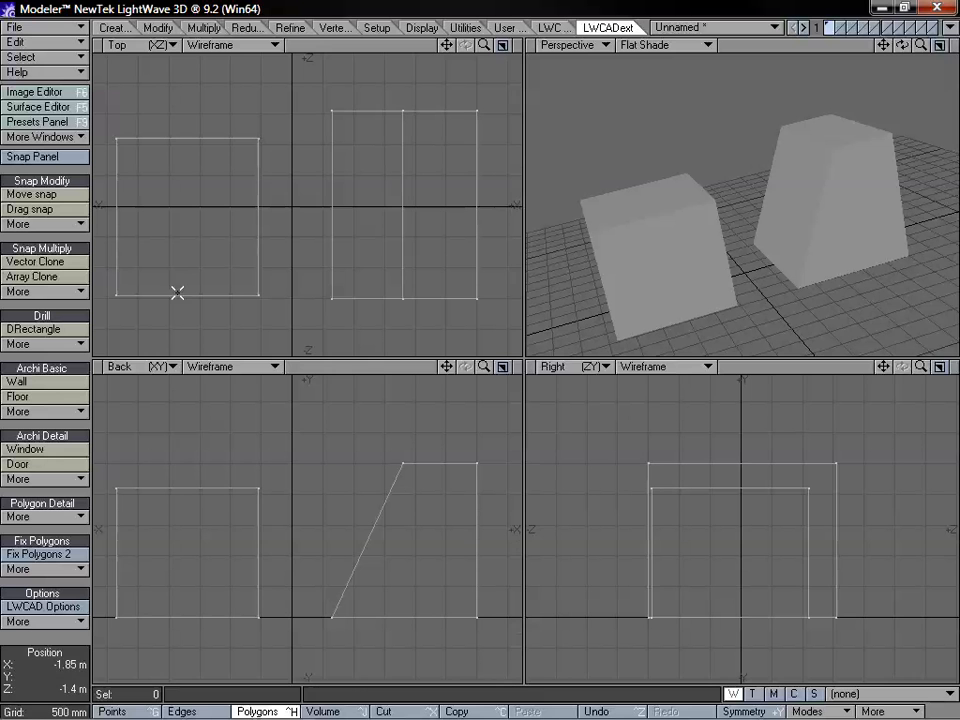
pyautogui.moveTo(282, 462); pyautogui.dragTo(28, 503, button='right')
pyautogui.moveTo(282, 462)
pyautogui.mouseDown(button='right')
pyautogui.moveTo(285, 510)
pyautogui.moveTo(289, 443)
pyautogui.mouseUp(button='right')
# - Move the smaller box along X with Move snap, bringing its lower corner onto the lower corner of the larger box's slanted side
pyautogui.click(36, 197)
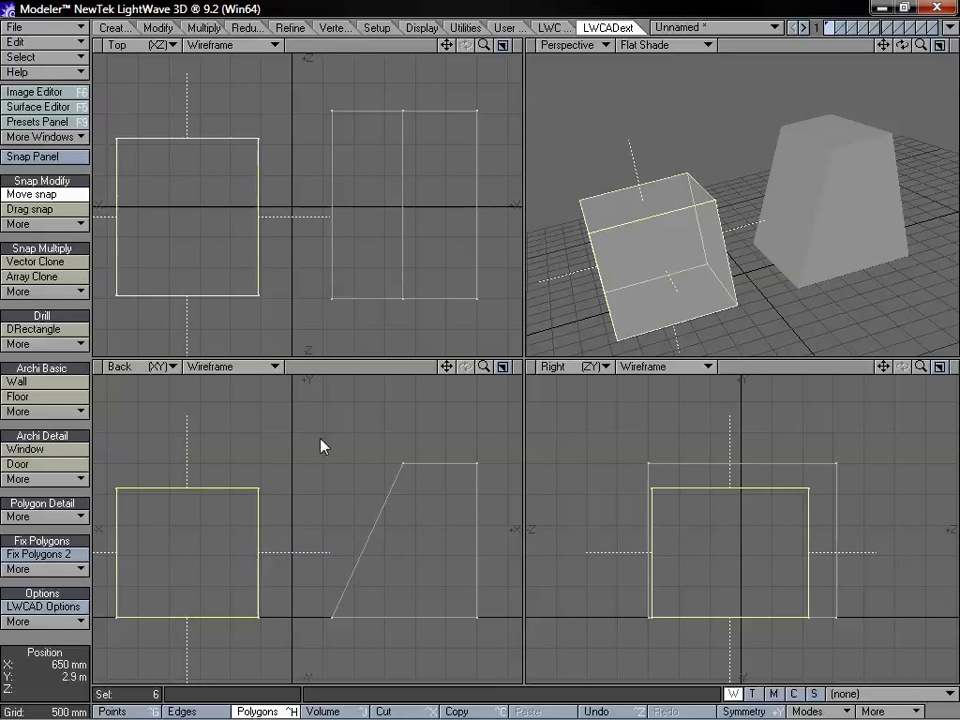
pyautogui.moveTo(259, 617); pyautogui.dragTo(362, 622)
pyautogui.press('space')
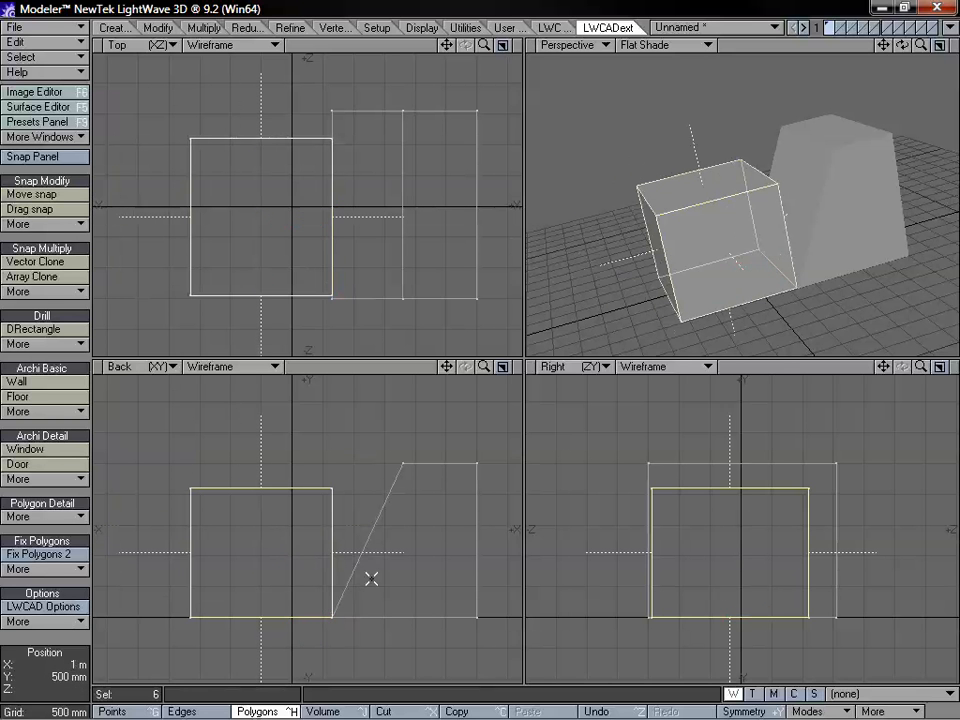
# - Rotate the smaller box 24.70° about the shared lower corner with Rotate snap, aligning its side with the slanted face, and deselect it
pyautogui.click(45, 224)
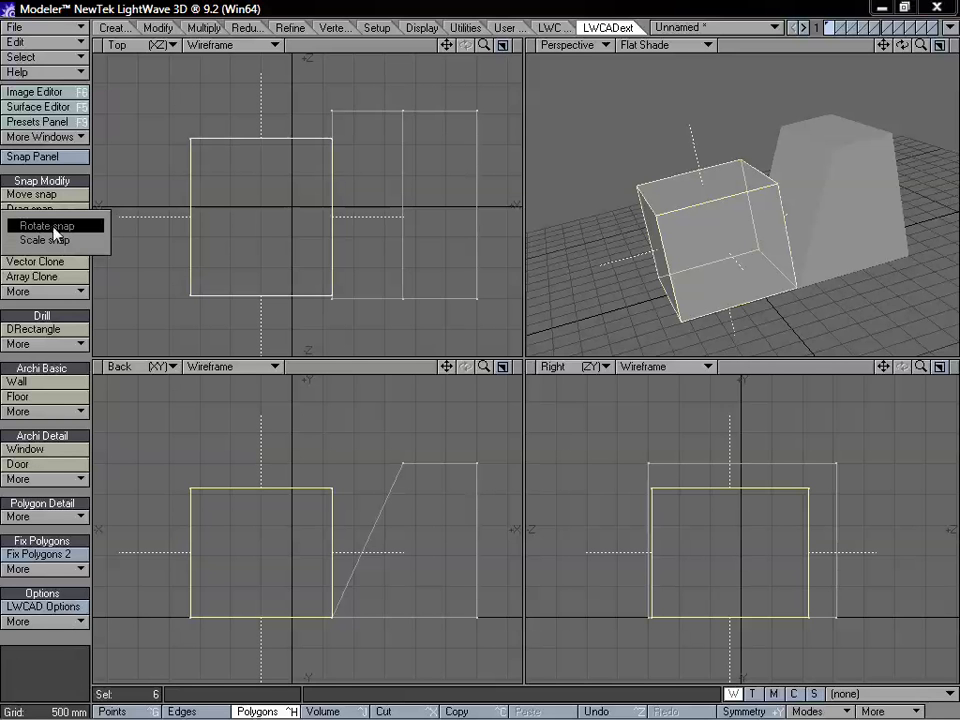
pyautogui.click(60, 226)
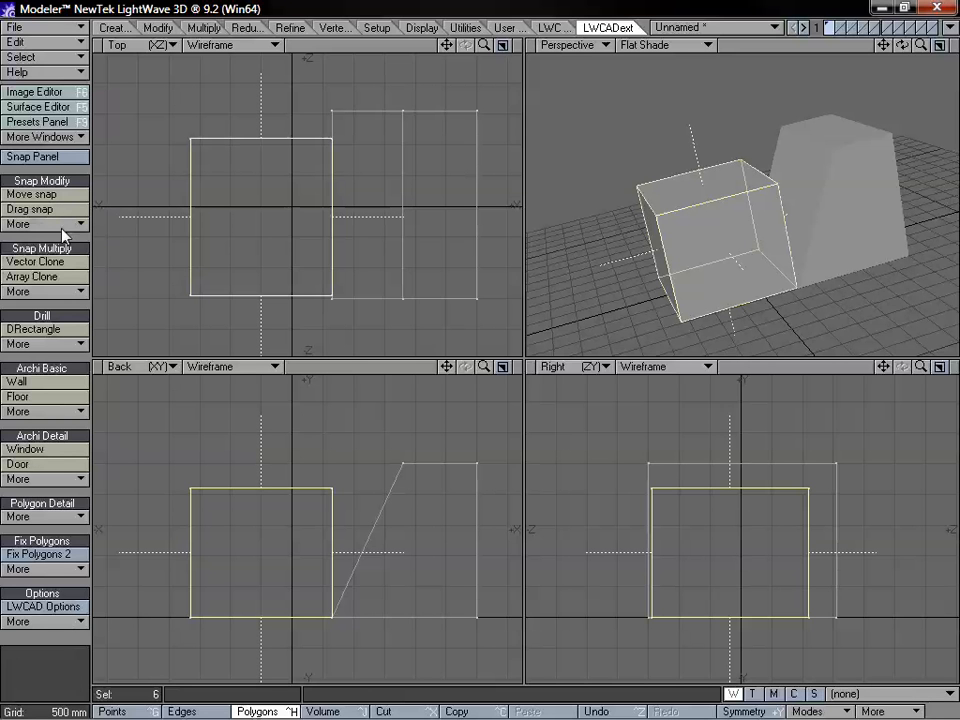
pyautogui.click(335, 620)
pyautogui.click(332, 492)
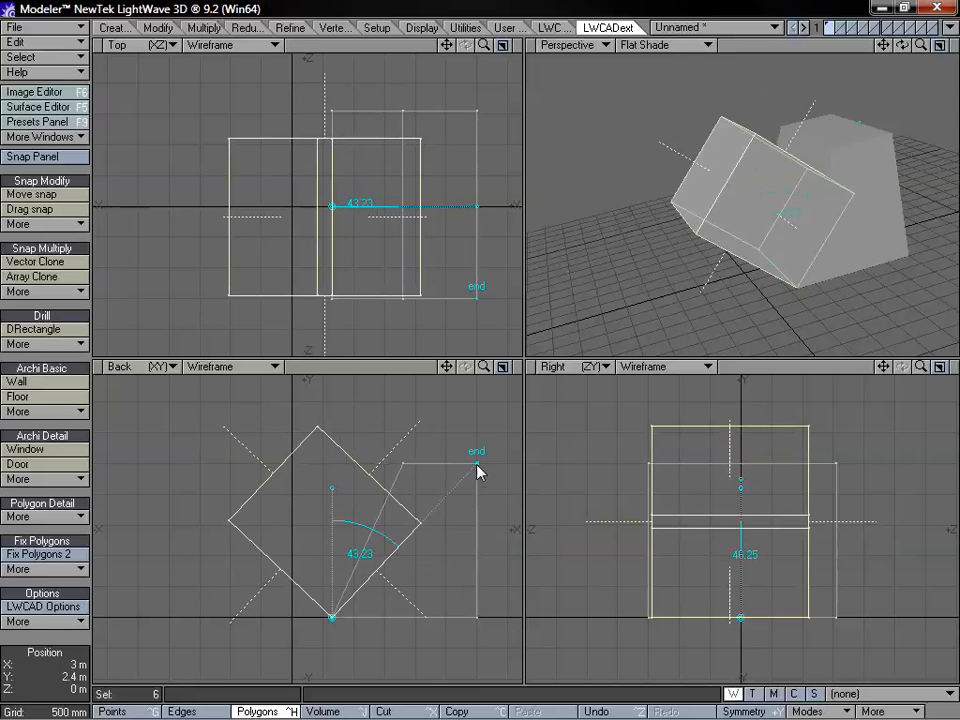
pyautogui.click(402, 467)
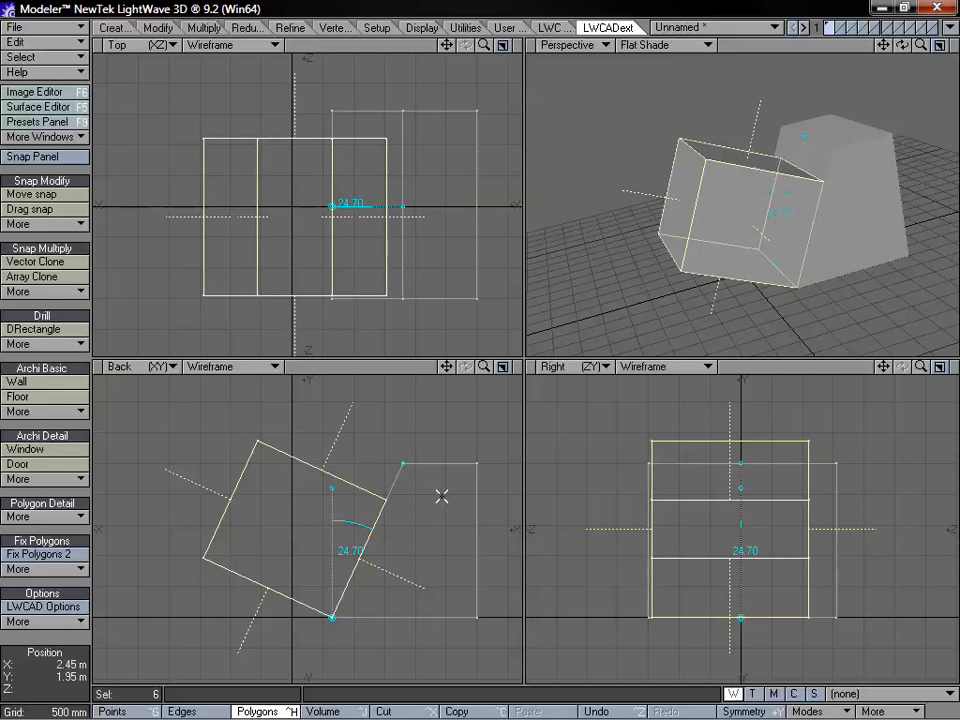
pyautogui.keyDown('alt'); pyautogui.moveTo(632, 321); pyautogui.dragTo(790, 242); pyautogui.keyUp('alt')
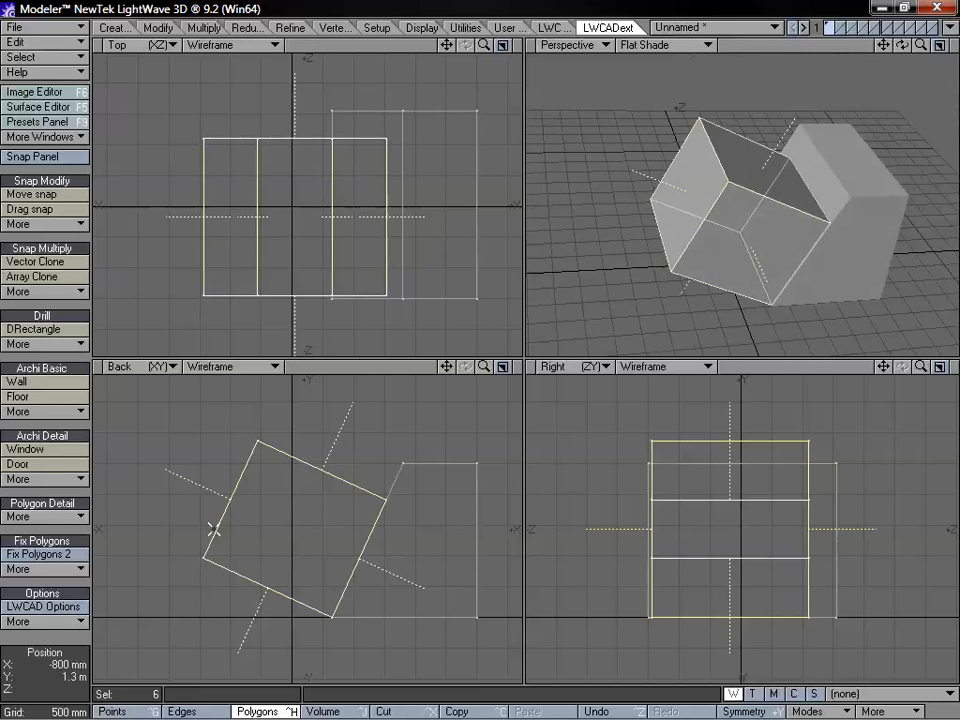
pyautogui.click(47, 491)
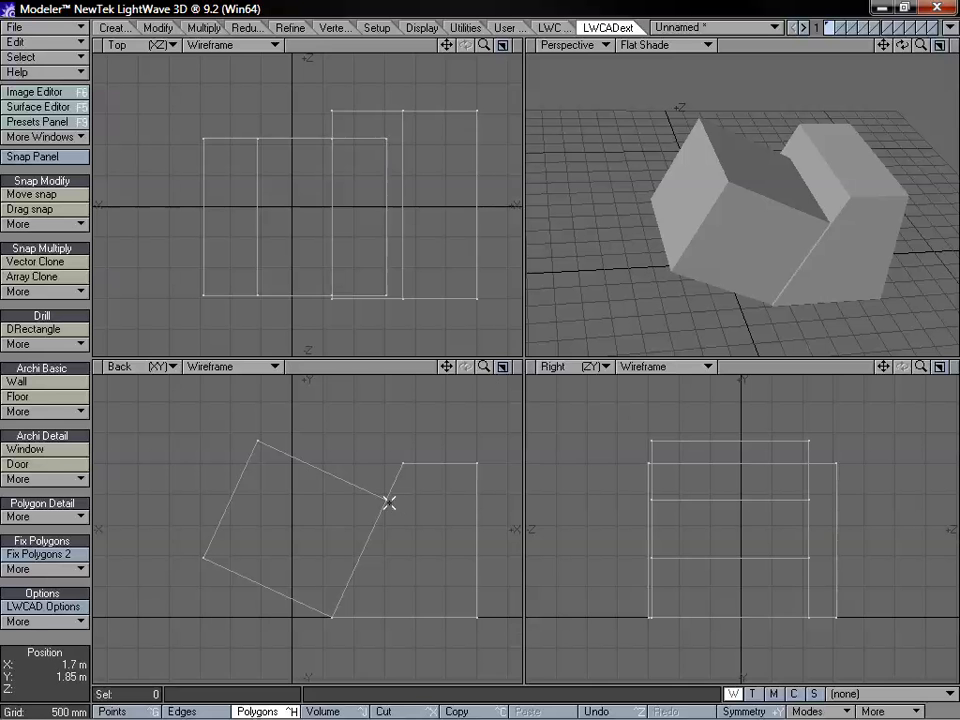
# - Select the points at the boxes' shared lower corner, examine closely whether they coincide, and clear the selection
pyautogui.moveTo(344, 638)
pyautogui.mouseDown(button='right')
pyautogui.moveTo(354, 606)
pyautogui.moveTo(332, 615)
pyautogui.mouseUp(button='right')
pyautogui.moveTo(340, 104)
pyautogui.mouseDown(button='right')
pyautogui.moveTo(278, 107)
pyautogui.moveTo(198, 150)
pyautogui.mouseUp(button='right')
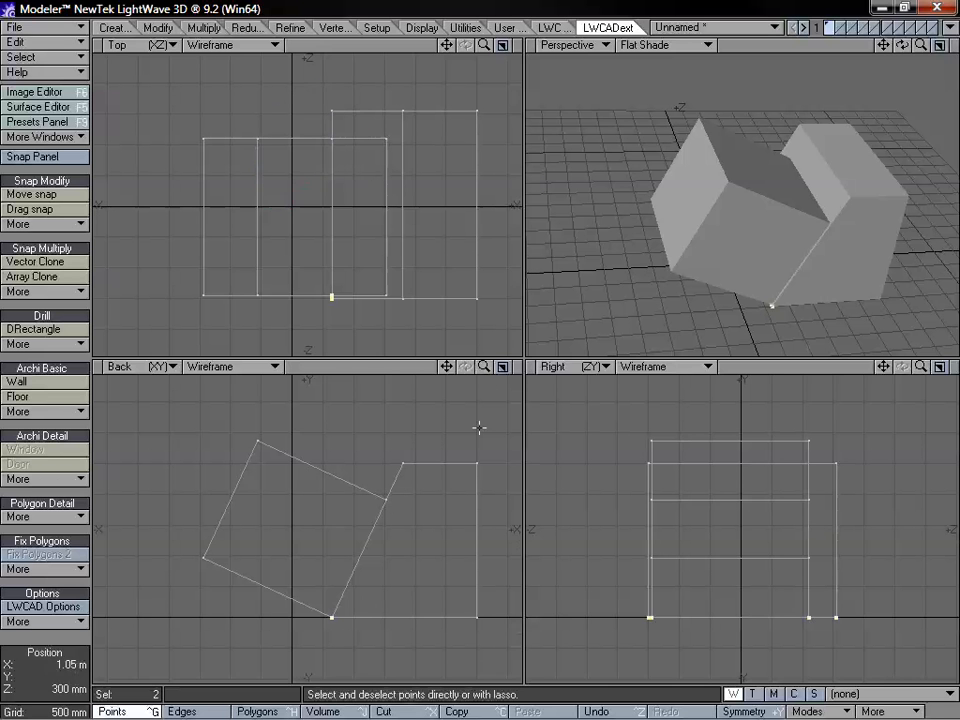
pyautogui.press('a')
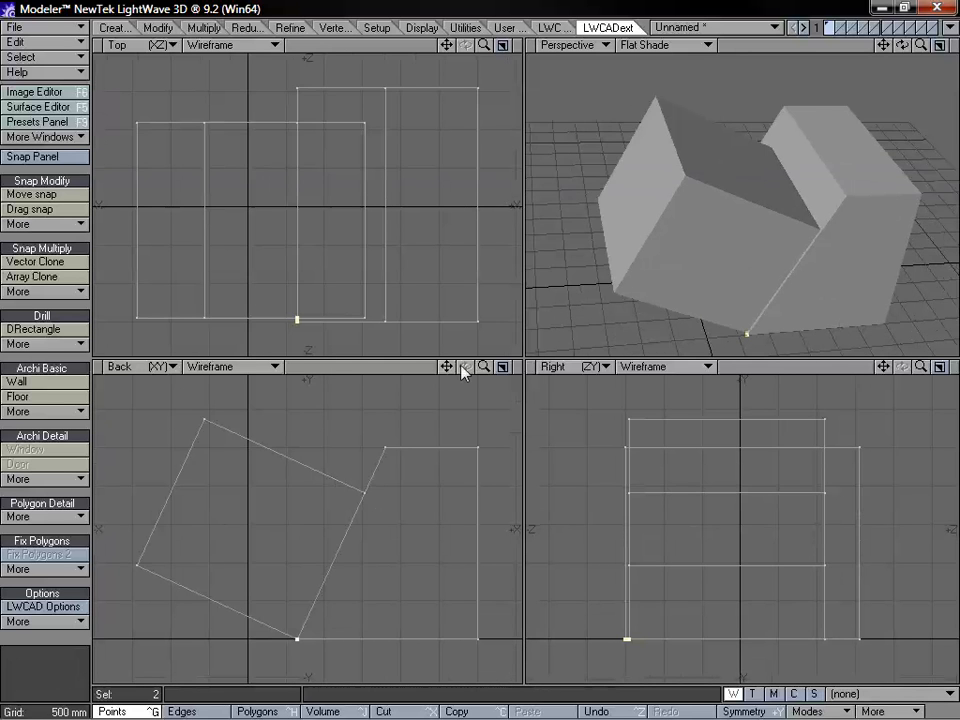
pyautogui.hotkey('shift', 'a')
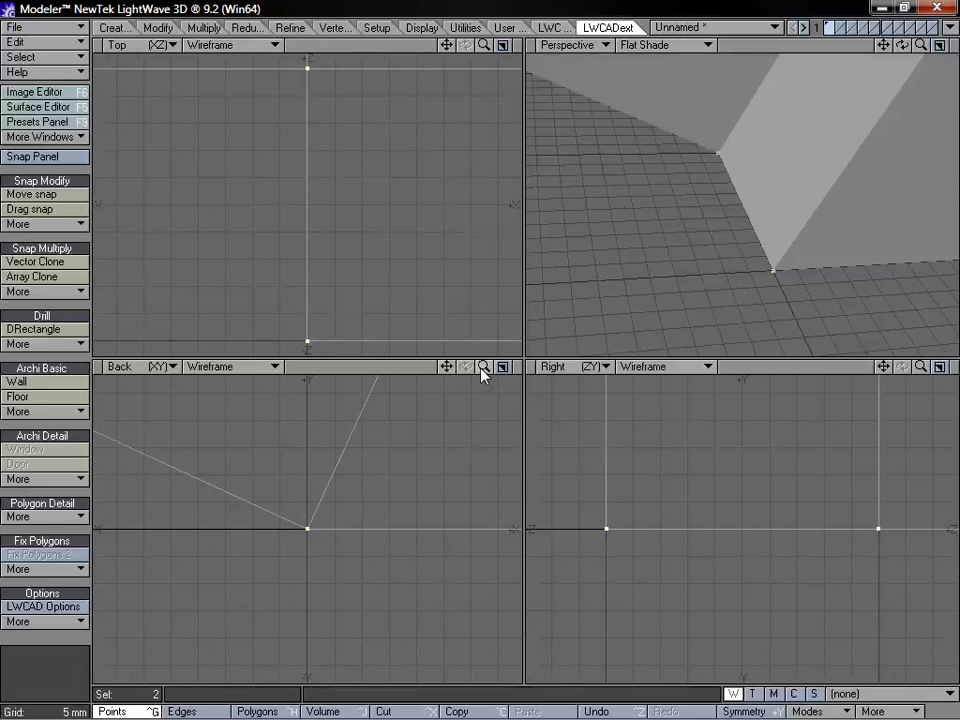
pyautogui.moveTo(484, 366); pyautogui.dragTo(522, 367)
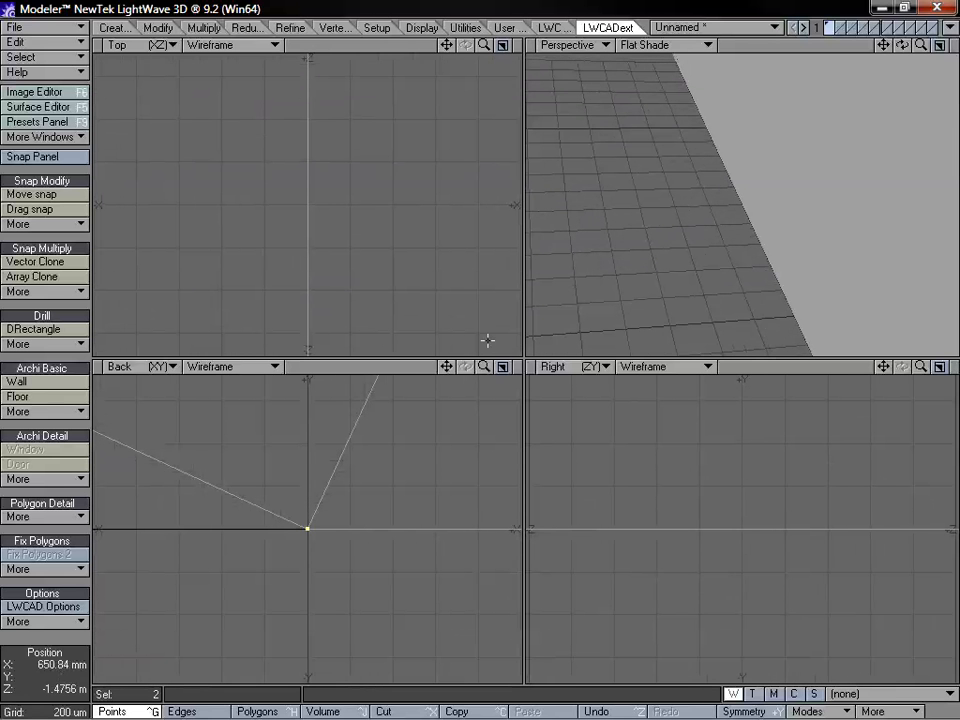
pyautogui.moveTo(447, 366); pyautogui.dragTo(341, 543)
pyautogui.press('a')
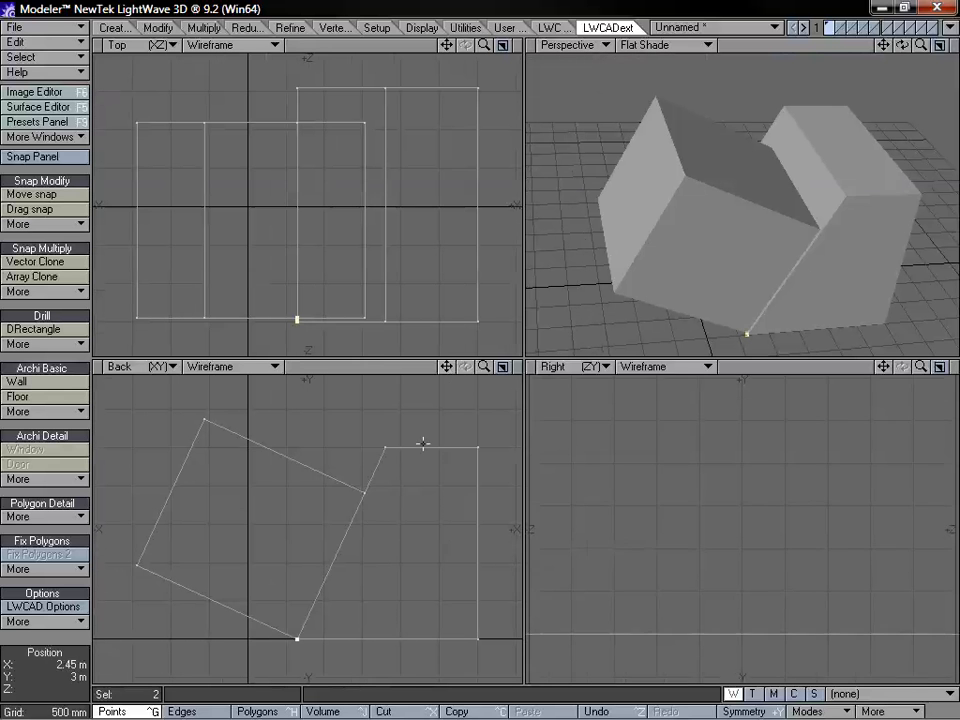
pyautogui.moveTo(320, 565)
pyautogui.mouseDown(button='right')
pyautogui.moveTo(225, 602)
pyautogui.moveTo(302, 503)
pyautogui.mouseUp(button='right')
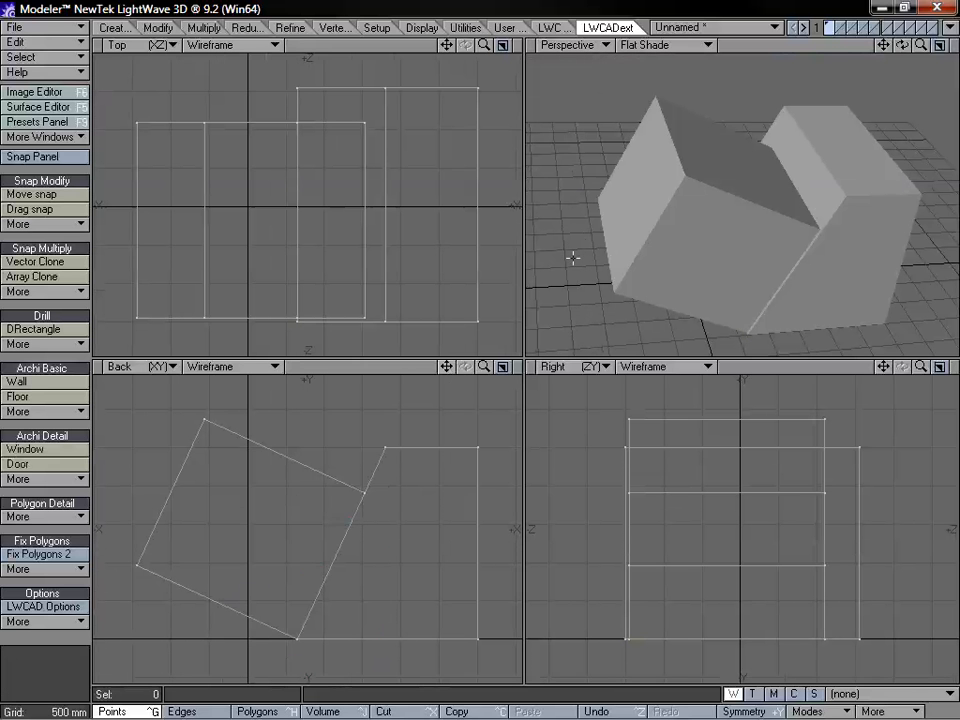
pyautogui.keyDown('alt'); pyautogui.moveTo(818, 202); pyautogui.dragTo(725, 218); pyautogui.keyUp('alt')
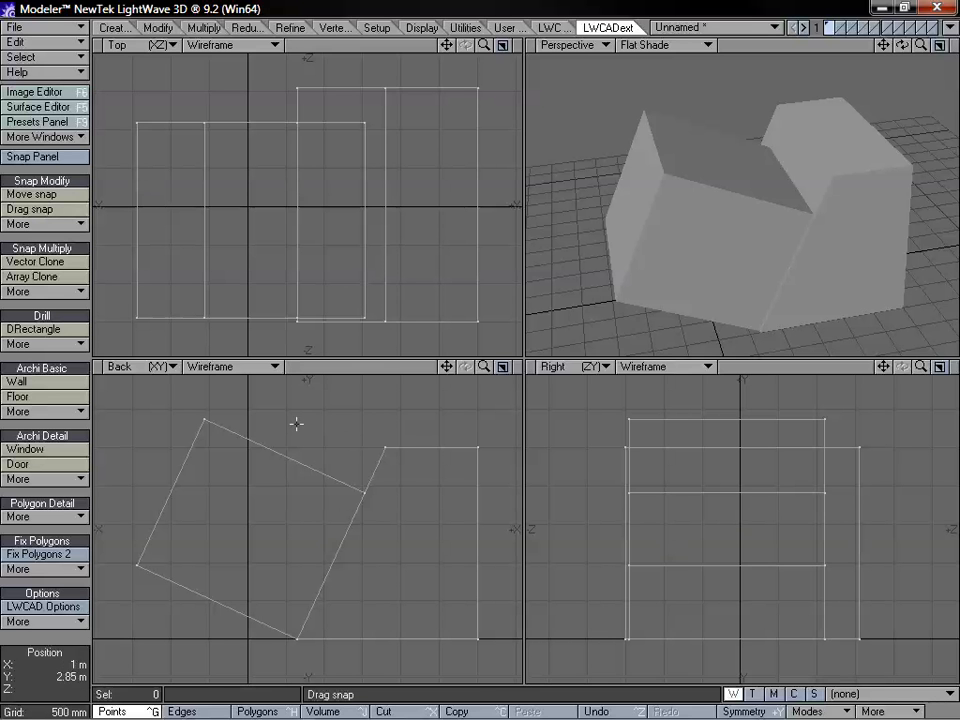
# - Select all six polygons of the rotated smaller box
pyautogui.hotkey('ctrl', 'h')
pyautogui.hotkey('ctrl', 'h')
pyautogui.moveTo(326, 448); pyautogui.dragTo(317, 467)
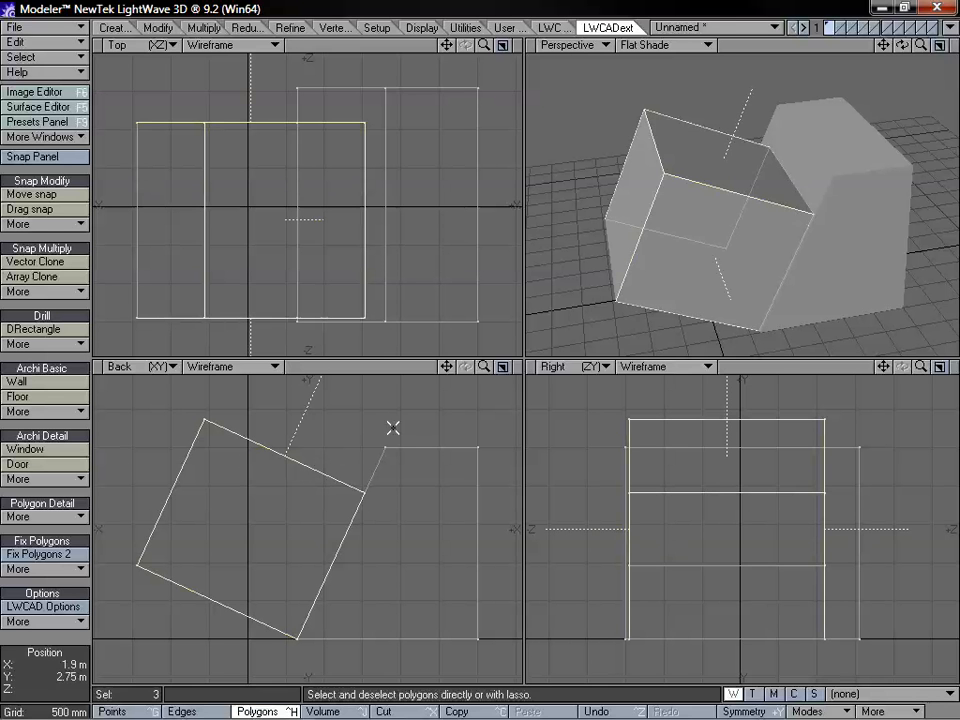
pyautogui.press('Delete')
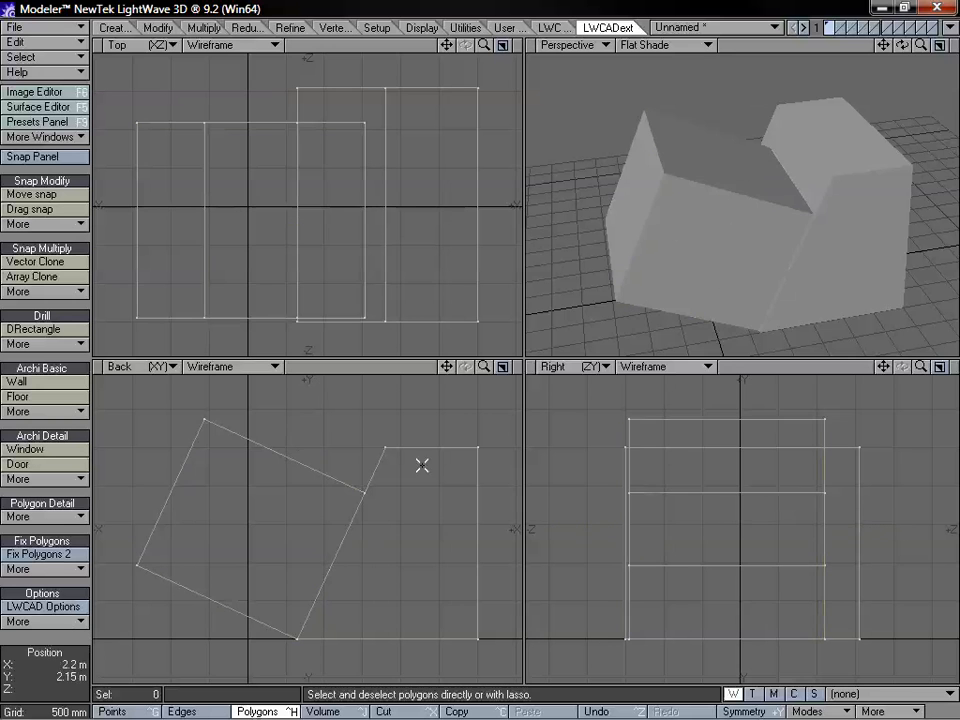
pyautogui.moveTo(446, 367); pyautogui.dragTo(444, 376)
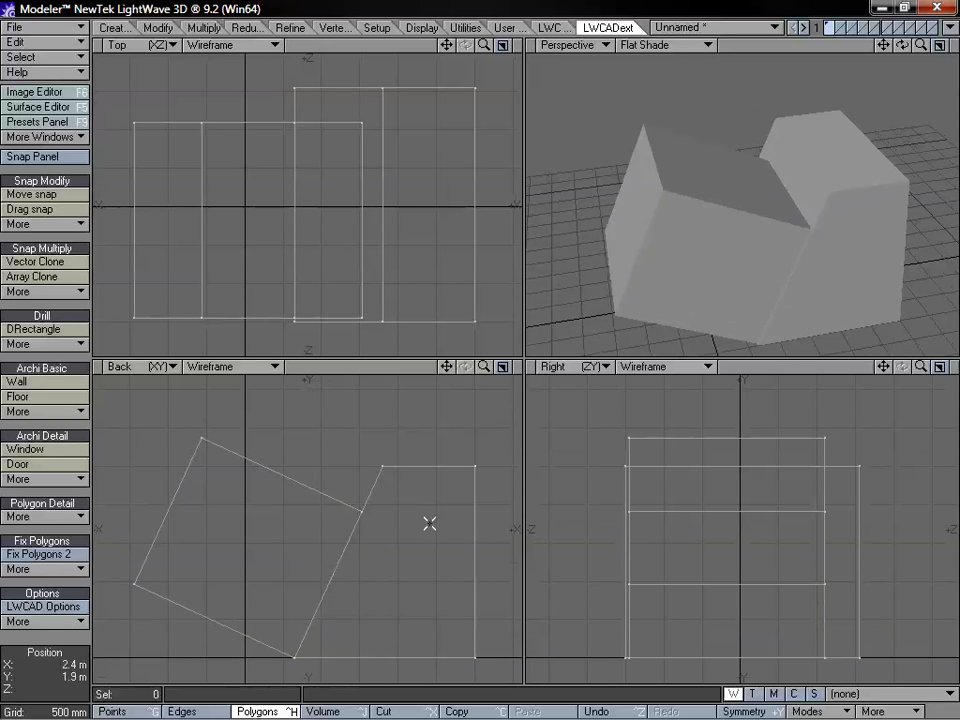
pyautogui.press('u')
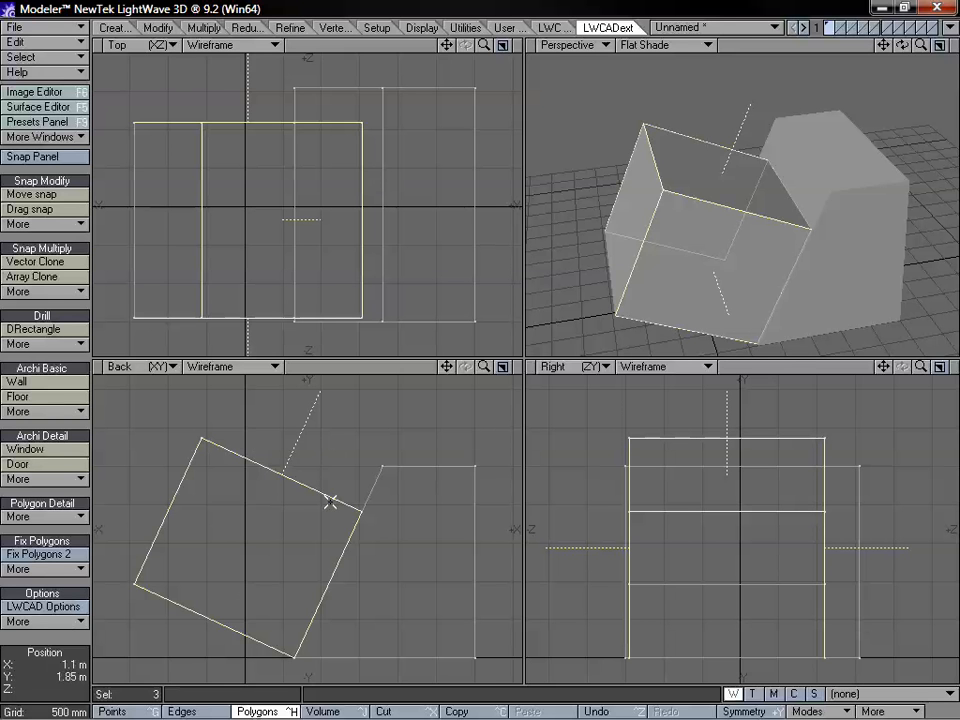
pyautogui.press(']')
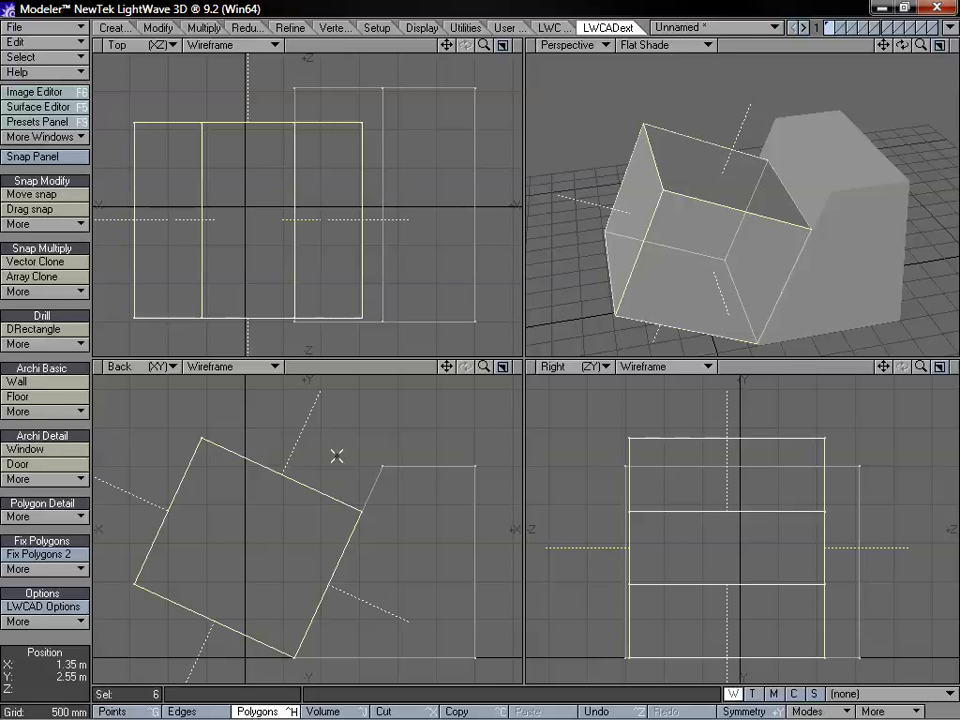
# - Stretch the smaller box from the shared lower corner with Scale snap, bringing its slanted side's upper corner onto the larger box's upper corner
pyautogui.click(52, 225)
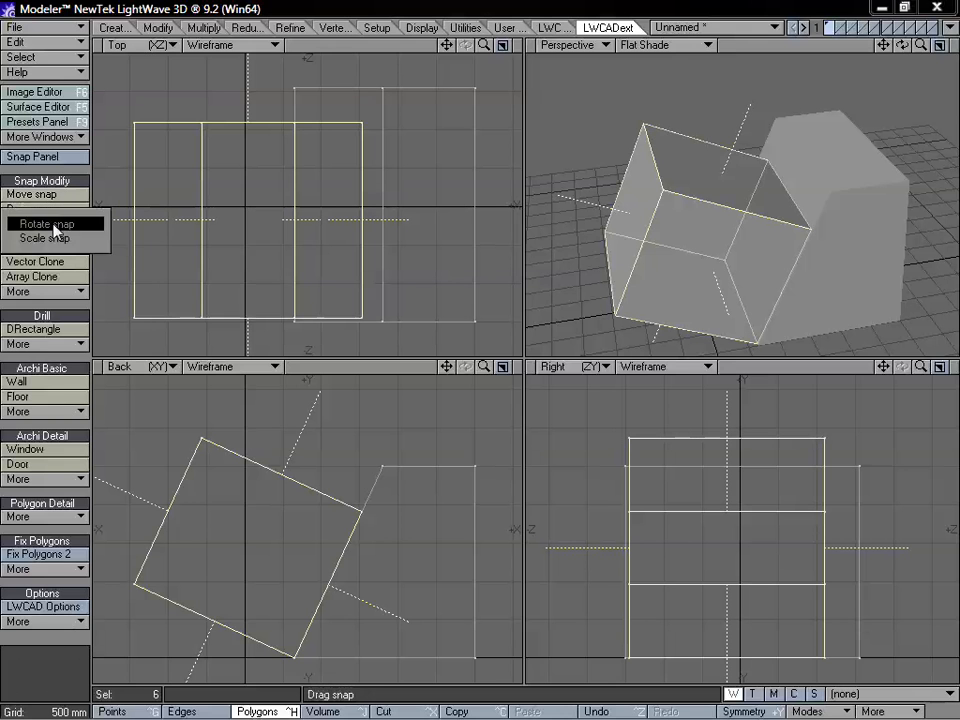
pyautogui.click(61, 238)
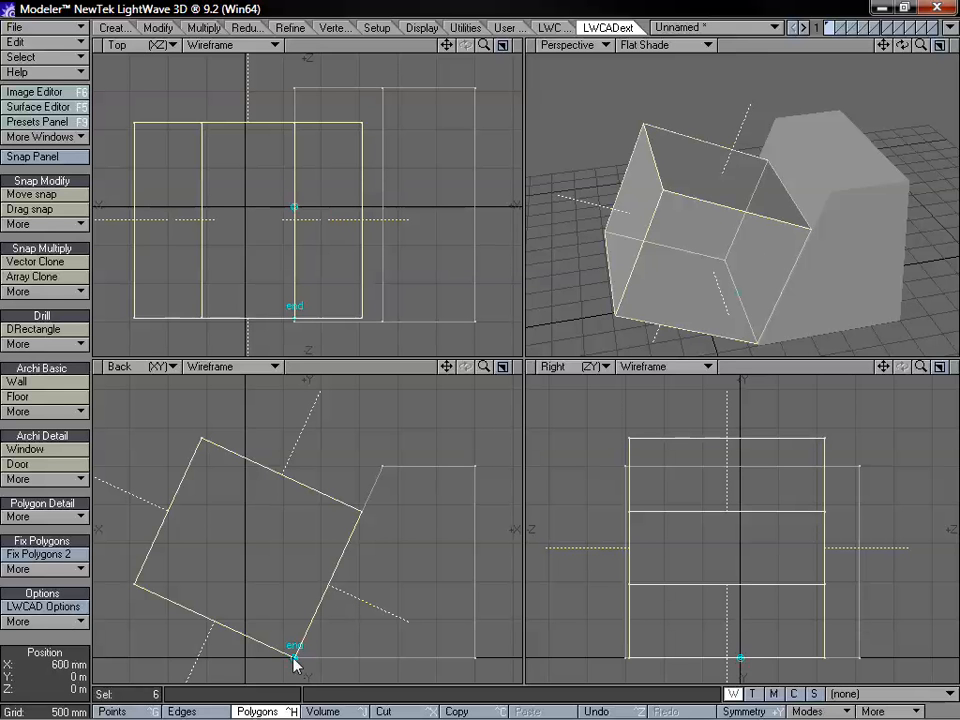
pyautogui.moveTo(296, 664); pyautogui.dragTo(364, 518)
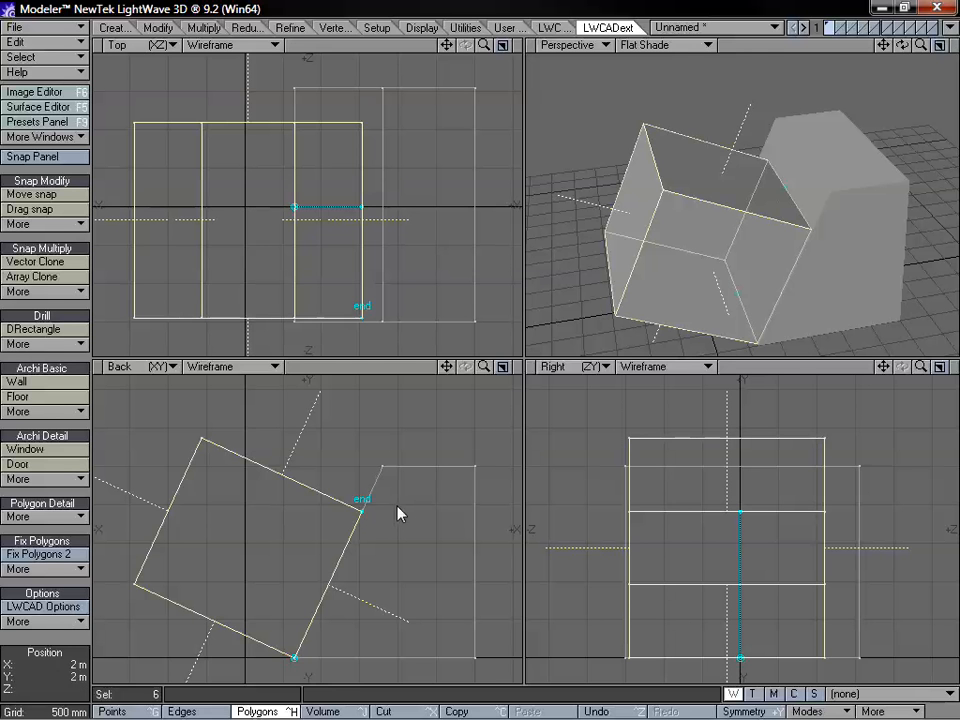
pyautogui.moveTo(381, 437); pyautogui.dragTo(383, 467)
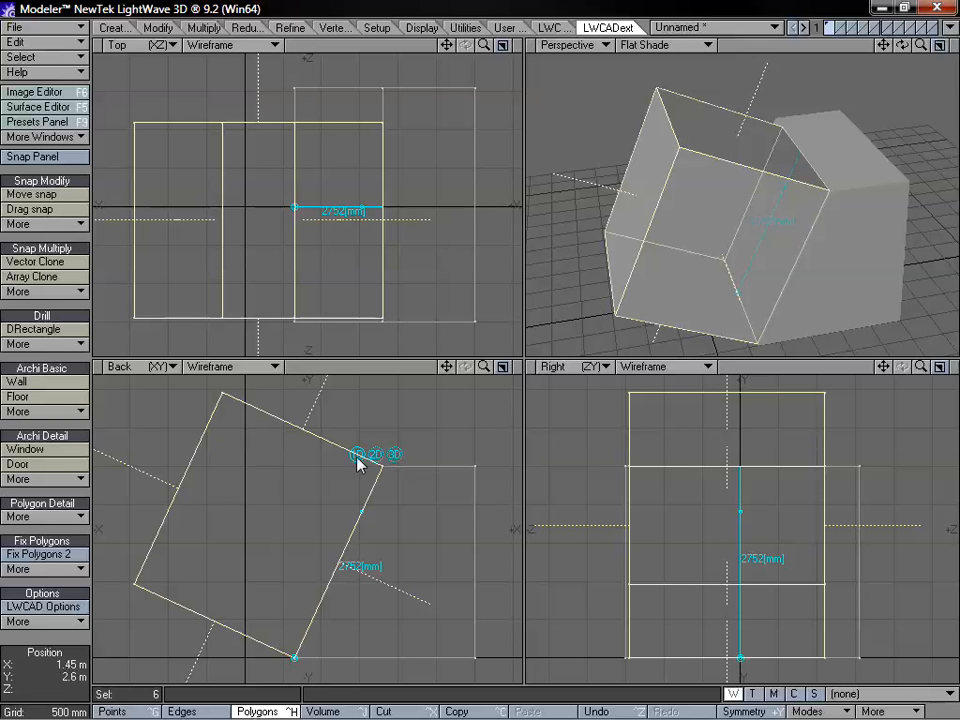
# - Try the 2D and 3D scaling modes on the smaller box, then return to 1D
pyautogui.moveTo(364, 454); pyautogui.dragTo(386, 472)
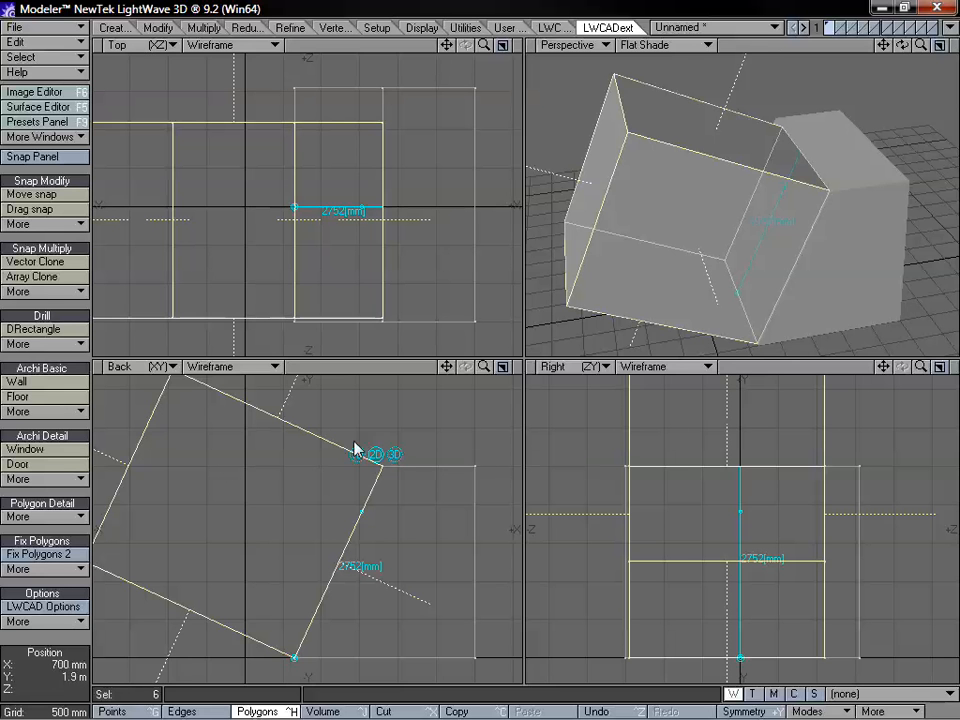
pyautogui.click(356, 459)
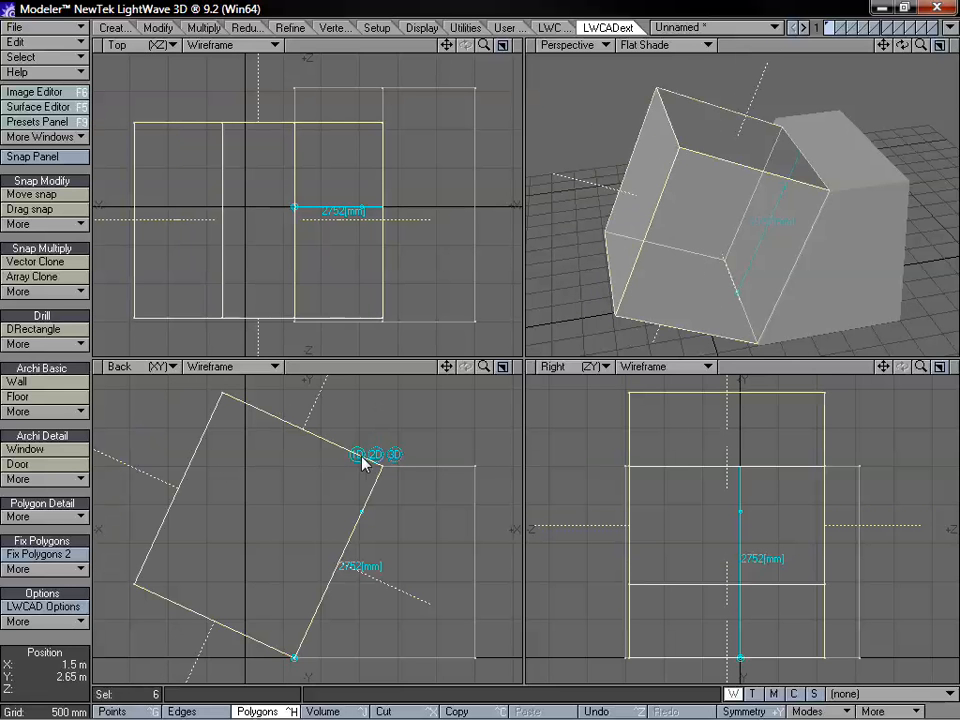
pyautogui.click(377, 457)
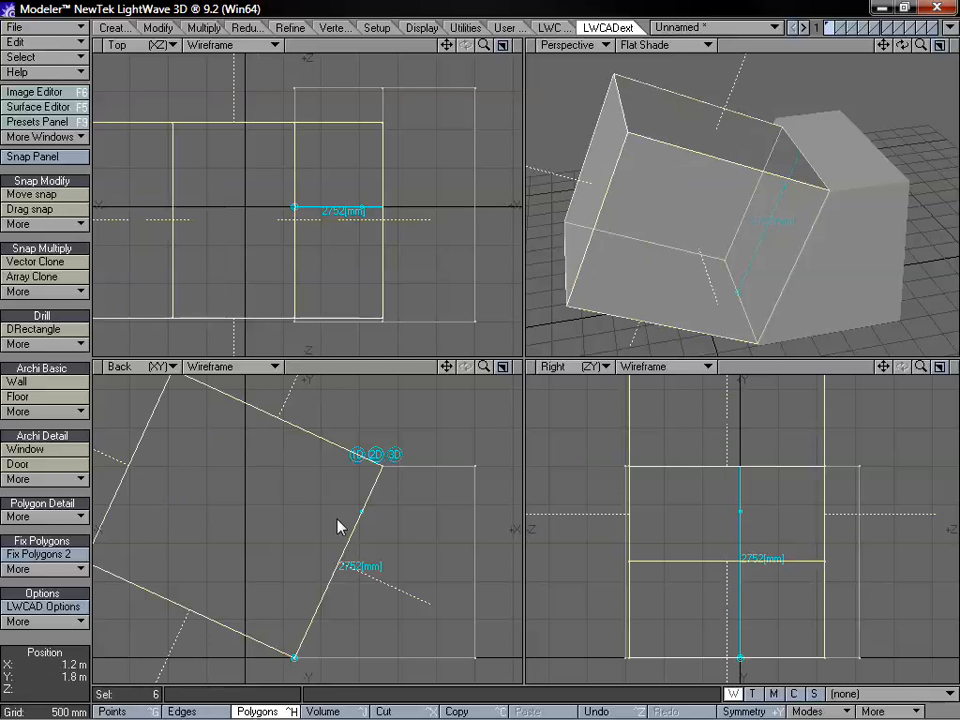
pyautogui.click(396, 455)
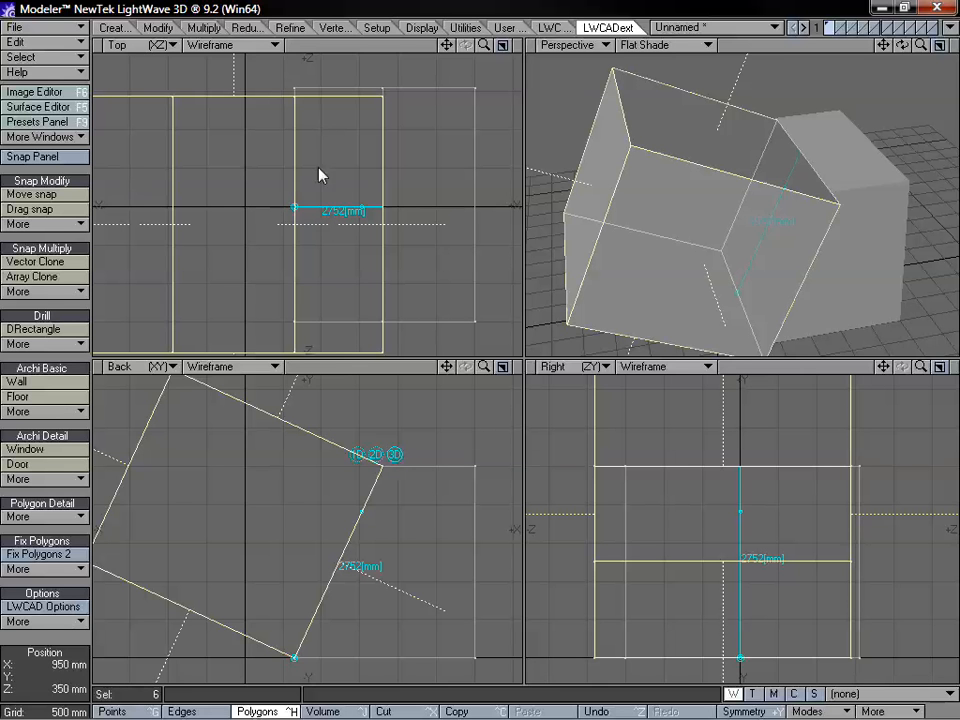
pyautogui.click(377, 455)
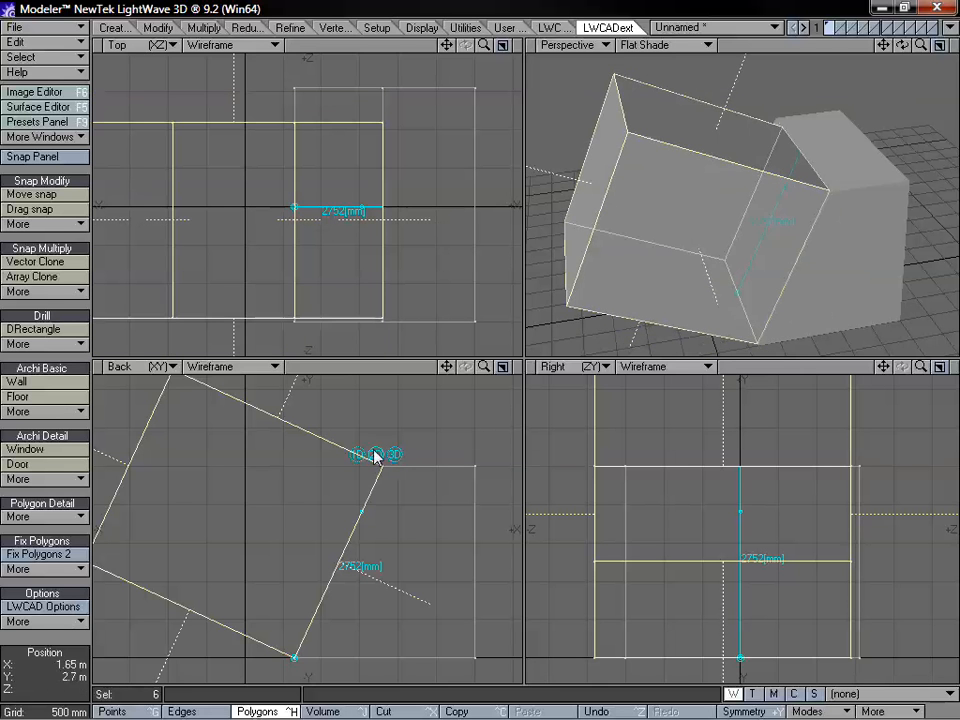
pyautogui.click(396, 456)
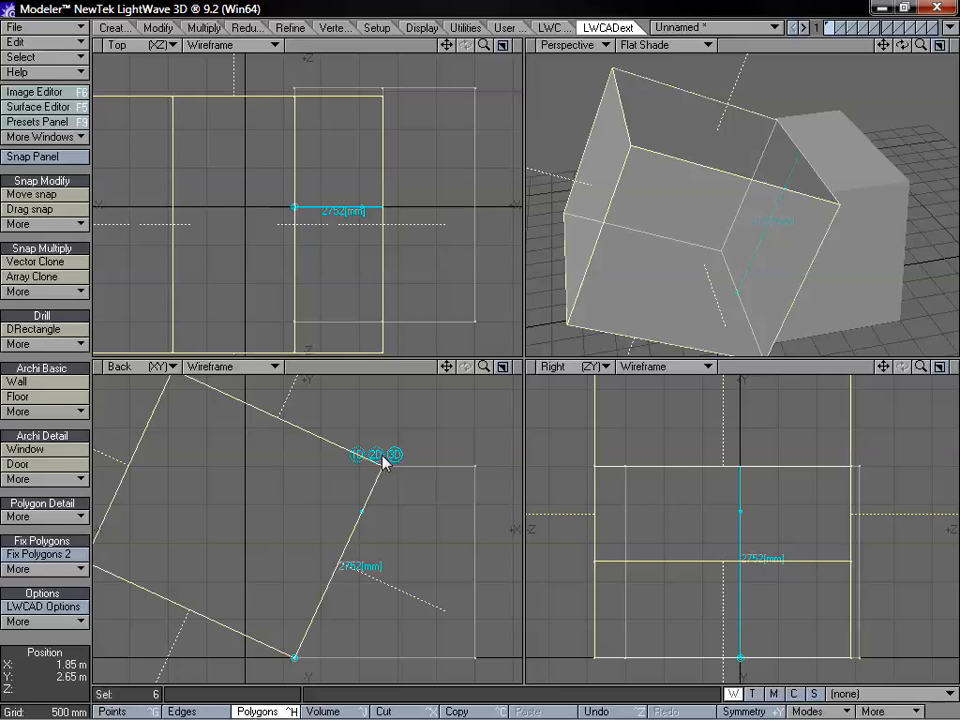
pyautogui.click(376, 457)
pyautogui.click(358, 456)
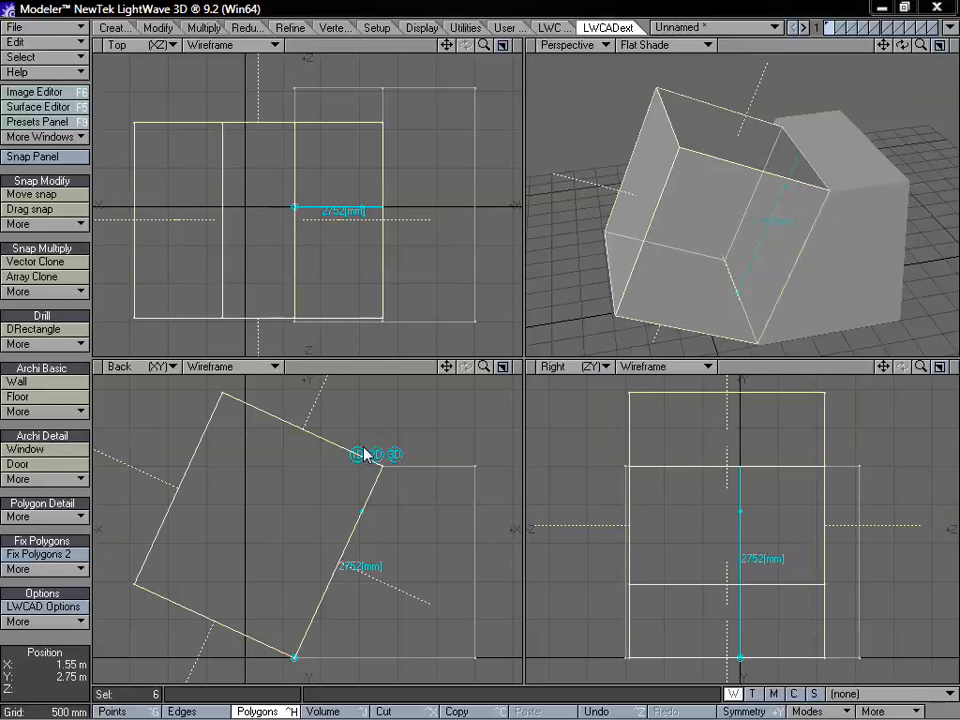
# - Turn on the factor display in the numeric options of Scale snap
pyautogui.press('n')
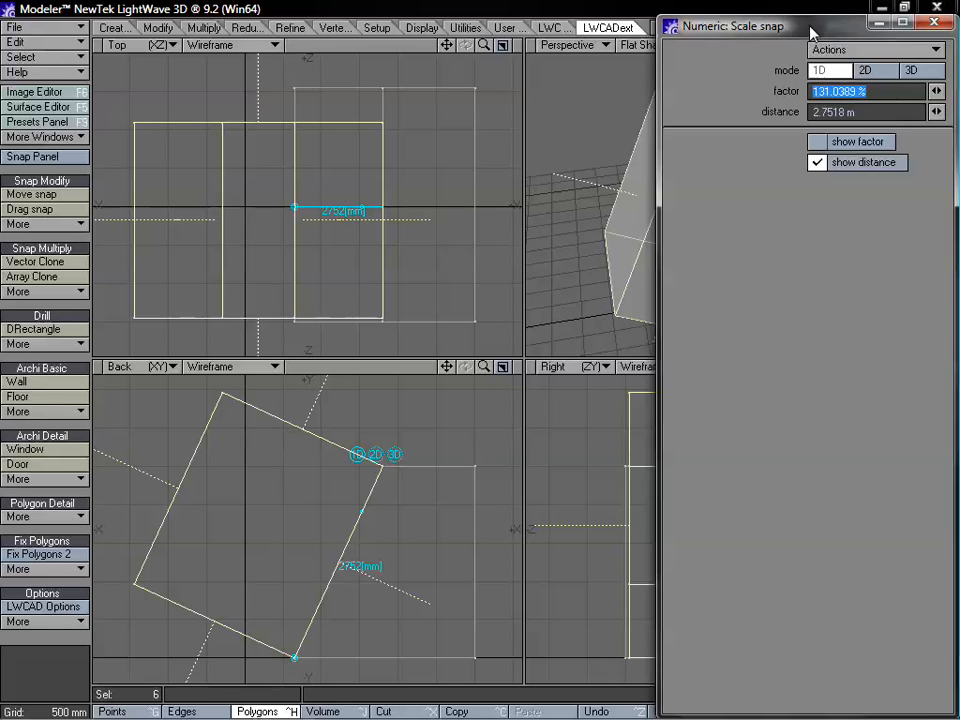
pyautogui.moveTo(816, 30); pyautogui.dragTo(645, 41)
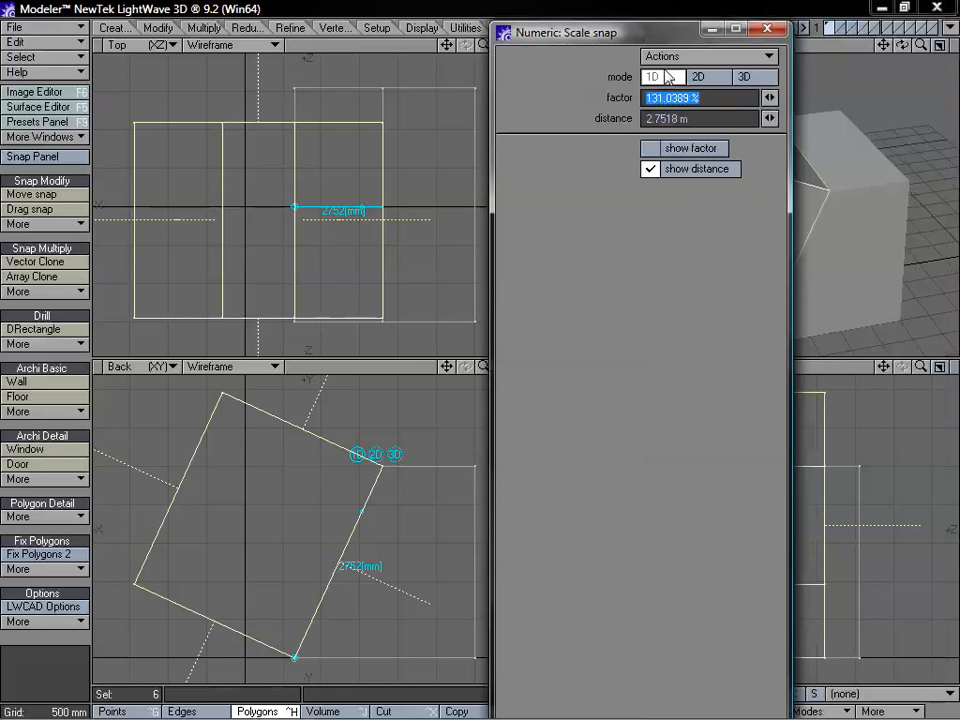
pyautogui.click(683, 148)
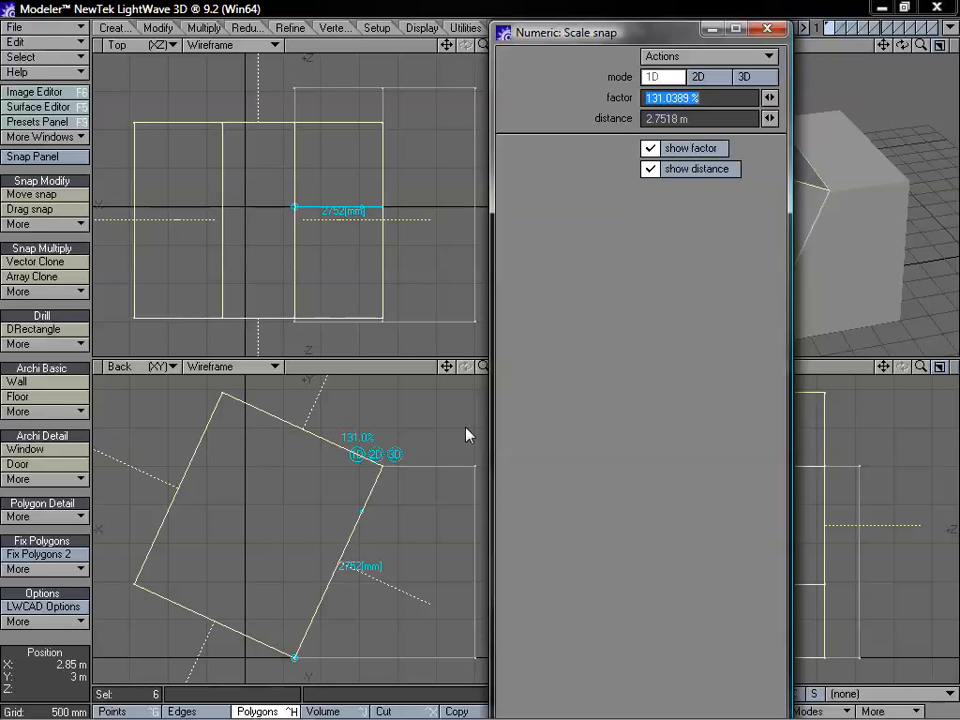
pyautogui.click(770, 36)
# - Set the smaller box's scale factor to 100% in the numeric options of Scale snap
pyautogui.moveTo(484, 366)
pyautogui.mouseDown()
pyautogui.moveTo(476, 368)
pyautogui.moveTo(484, 368)
pyautogui.mouseUp()
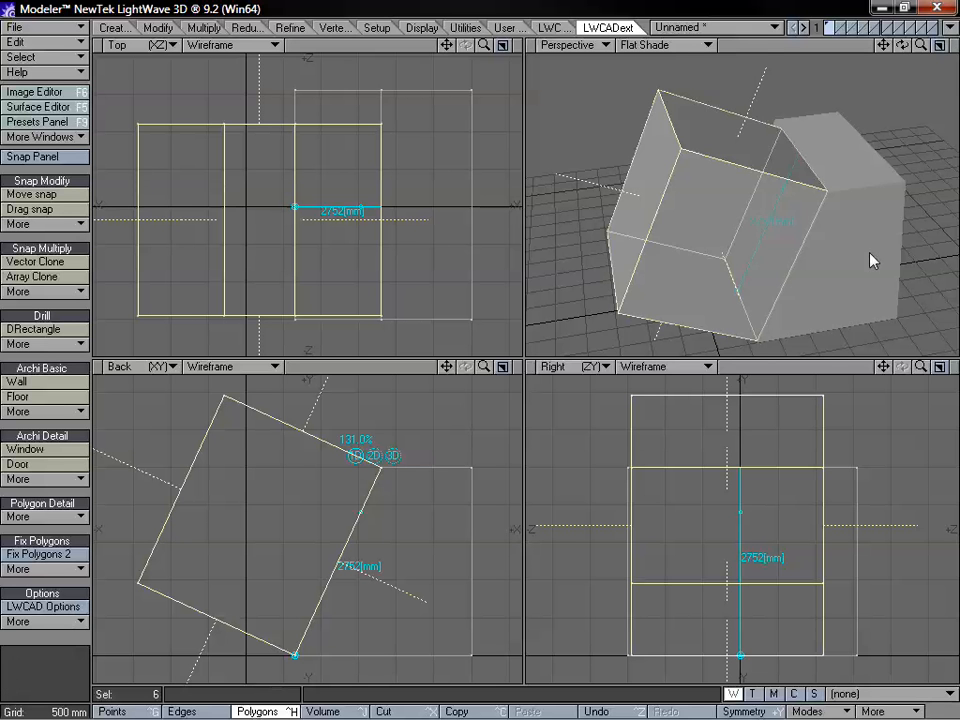
pyautogui.moveTo(778, 219)
pyautogui.keyDown('alt'); pyautogui.mouseDown()
pyautogui.moveTo(831, 249)
pyautogui.moveTo(702, 207)
pyautogui.moveTo(793, 253)
pyautogui.moveTo(654, 214)
pyautogui.moveTo(799, 231)
pyautogui.moveTo(806, 250)
pyautogui.moveTo(778, 311)
pyautogui.moveTo(782, 208)
pyautogui.moveTo(793, 219)
pyautogui.mouseUp(); pyautogui.keyUp('alt')
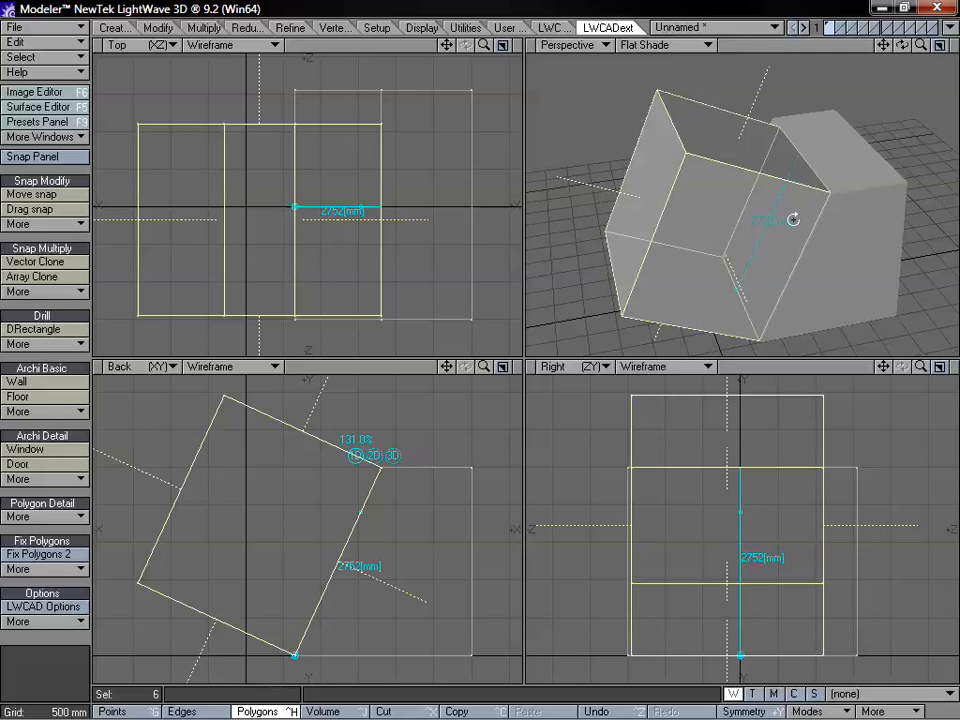
pyautogui.moveTo(805, 218)
pyautogui.keyDown('alt'); pyautogui.mouseDown()
pyautogui.moveTo(731, 210)
pyautogui.moveTo(851, 212)
pyautogui.moveTo(827, 201)
pyautogui.moveTo(786, 204)
pyautogui.moveTo(790, 215)
pyautogui.mouseUp(); pyautogui.keyUp('alt')
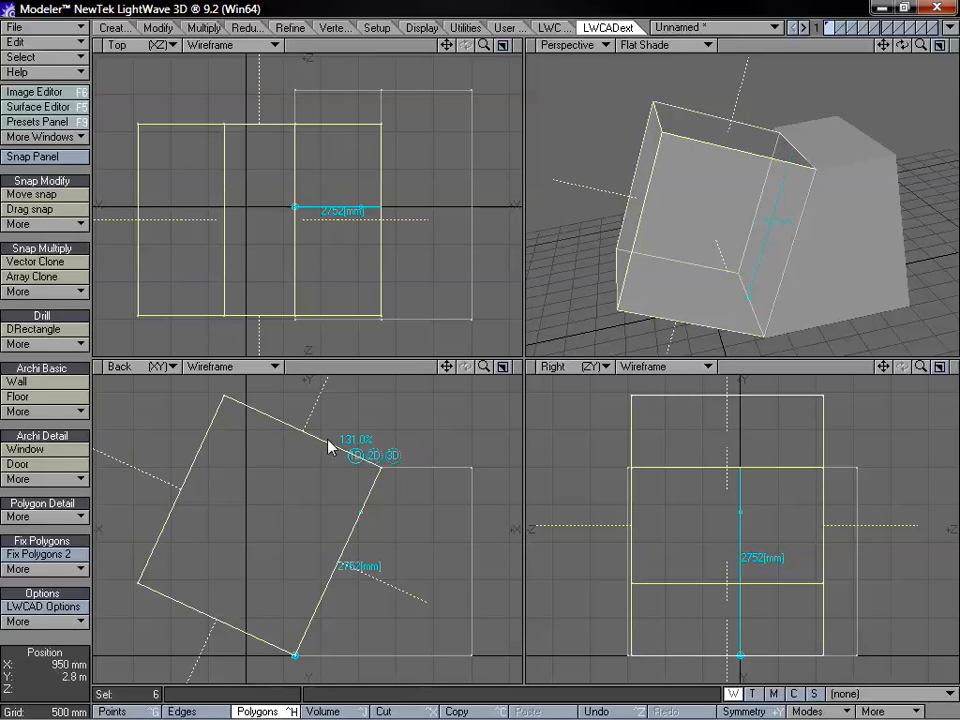
pyautogui.press('n')
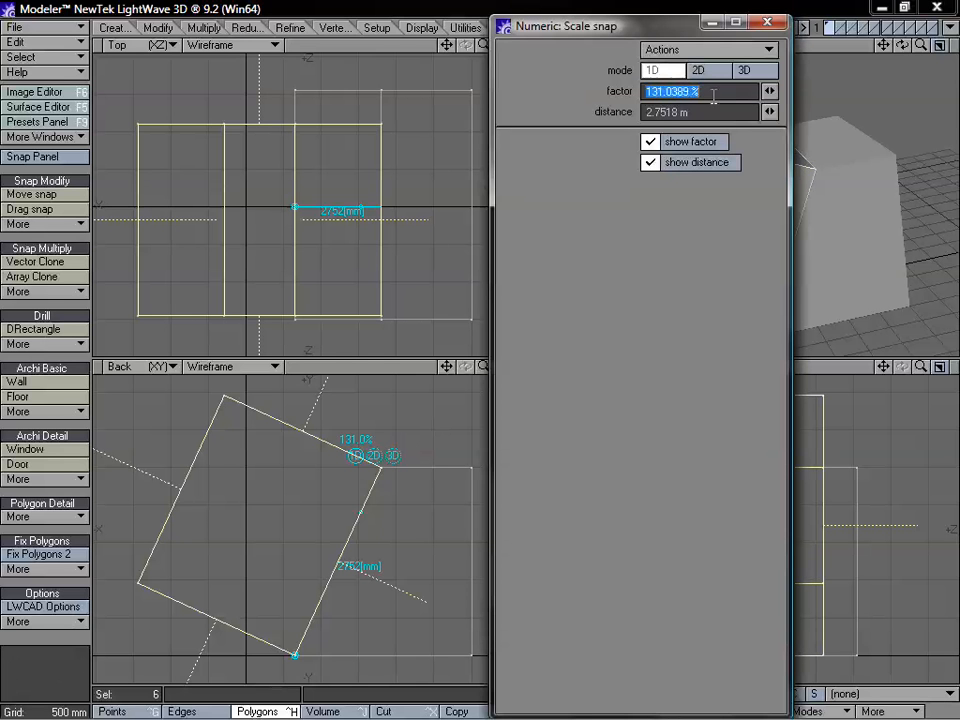
pyautogui.write('100')
pyautogui.press('Return')
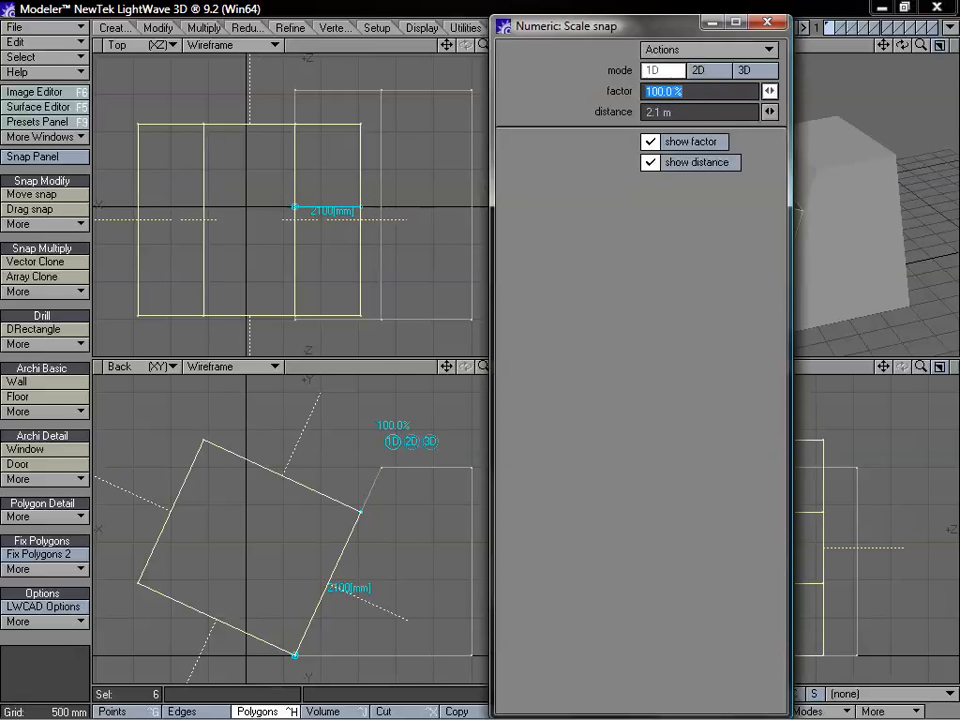
# - Set the smaller box's 1D scale factor to 150% and finish the Scale snap operation
pyautogui.moveTo(769, 91)
pyautogui.mouseDown()
pyautogui.moveTo(720, 91)
pyautogui.moveTo(769, 91)
pyautogui.mouseUp()
pyautogui.write('150')
pyautogui.press('Tab')
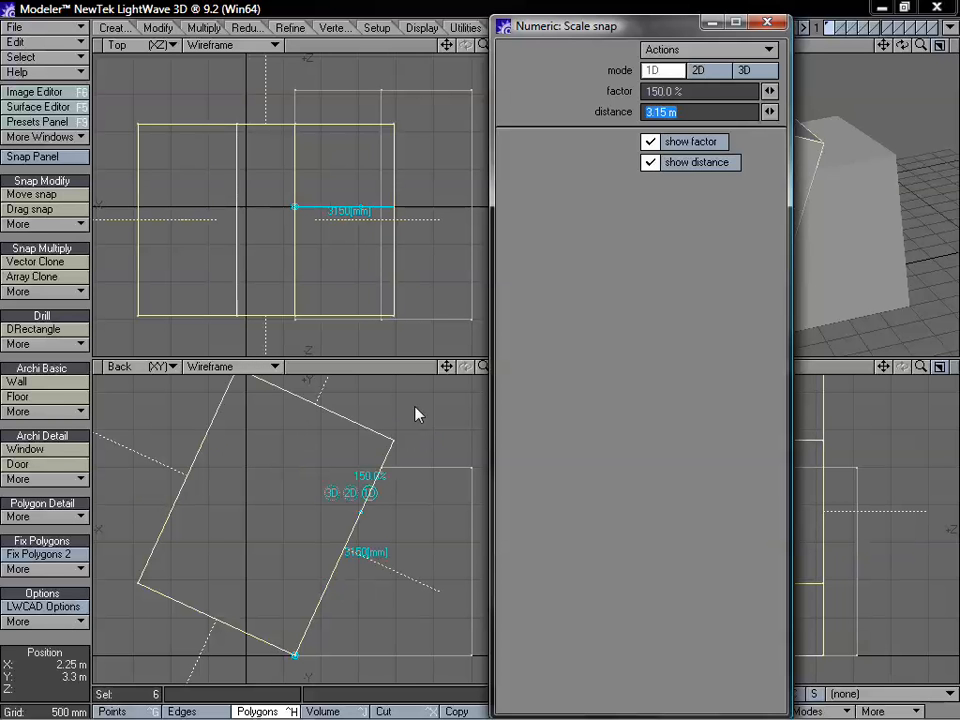
pyautogui.click(775, 23)
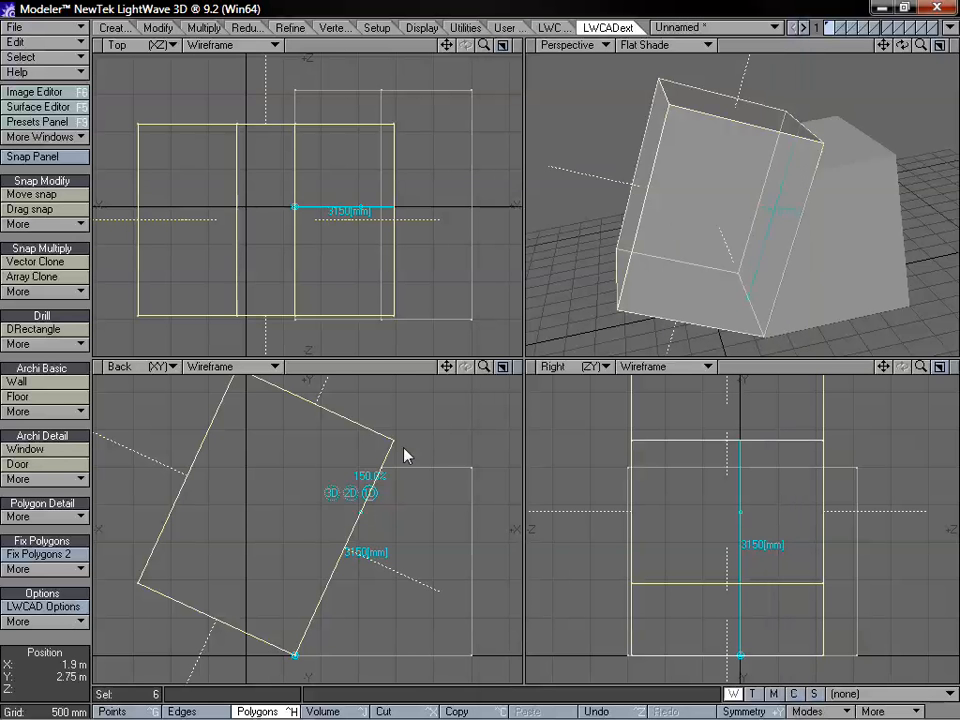
pyautogui.press('space')
pyautogui.press('a')
pyautogui.keyDown('alt'); pyautogui.moveTo(614, 334); pyautogui.dragTo(776, 210); pyautogui.keyUp('alt')
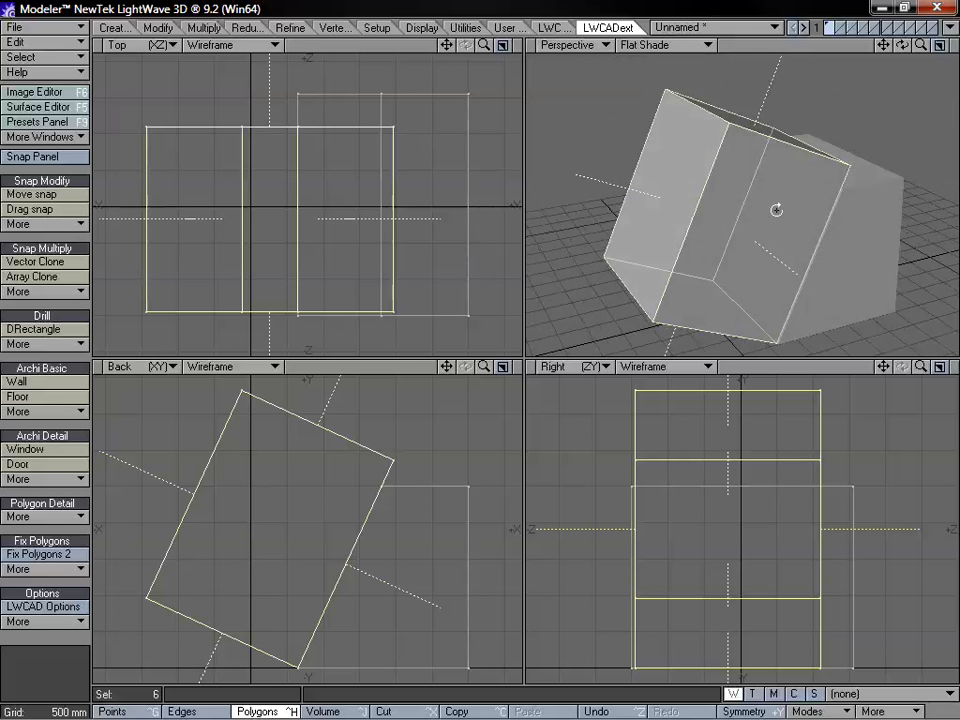